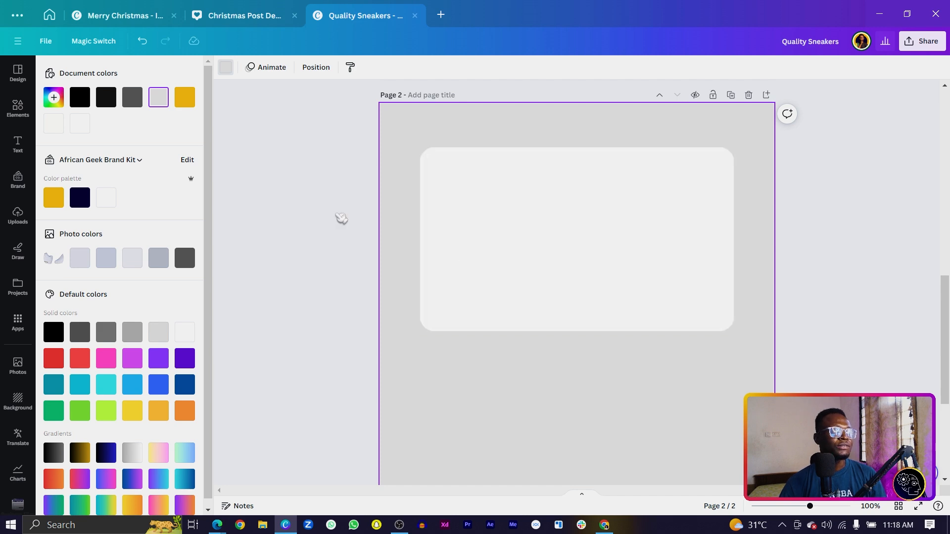
Search Elements for 'sneaker', add the white sneakers photo and crop it to one shoe.
{"action": "left_click", "coordinate": [18, 110]}
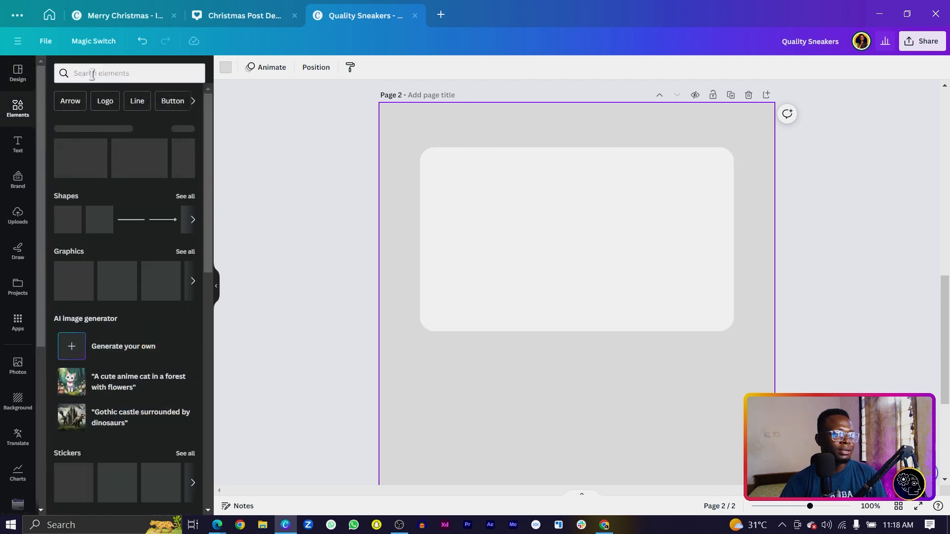
{"action": "left_click", "coordinate": [89, 73]}
{"action": "type", "text": "sneaker"}
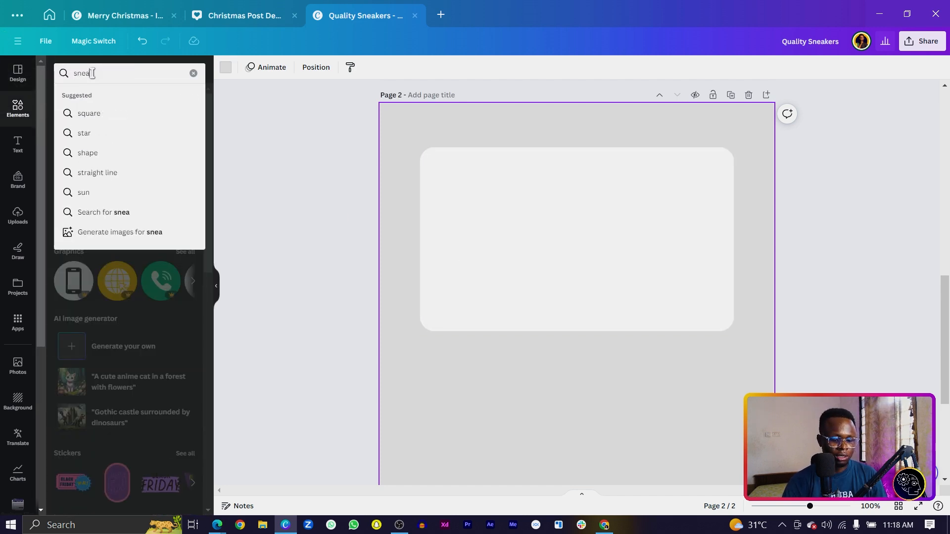
{"action": "key", "text": "Return"}
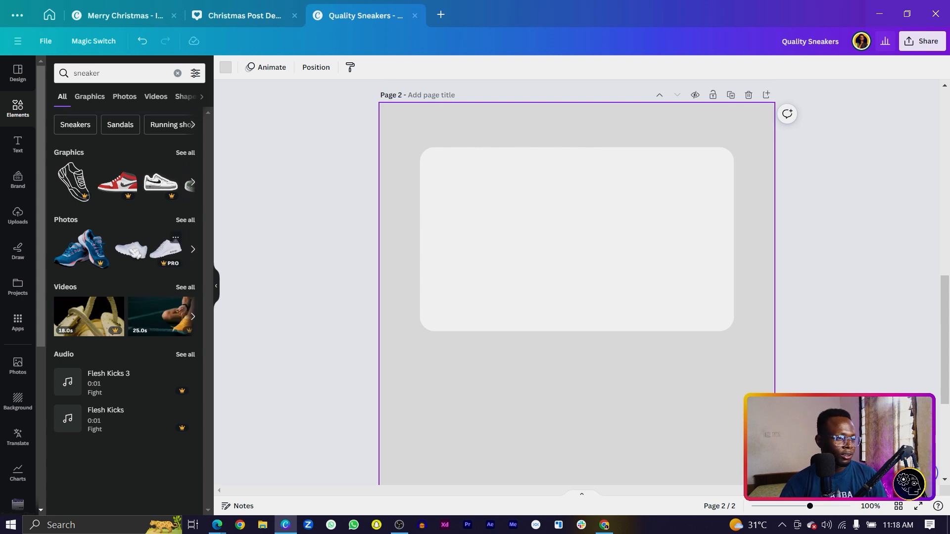
{"action": "left_click", "coordinate": [166, 245]}
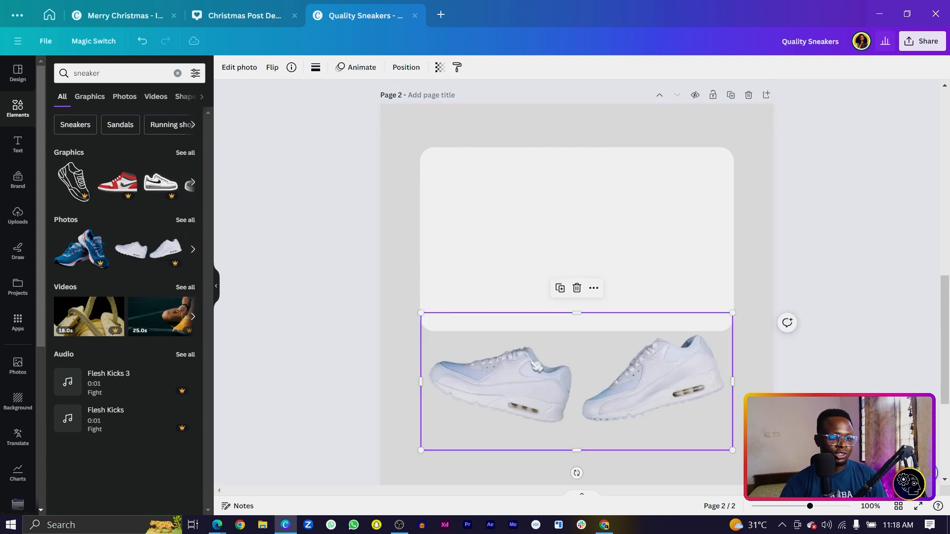
{"action": "left_click_drag", "start_coordinate": [393, 271], "coordinate": [551, 314]}
Tilt the sneaker photo clockwise, enlarge it and position it on the card's right side.
{"action": "left_click_drag", "start_coordinate": [629, 372], "coordinate": [657, 367]}
{"action": "left_click_drag", "start_coordinate": [574, 372], "coordinate": [629, 290]}
{"action": "left_click_drag", "start_coordinate": [588, 371], "coordinate": [556, 425]}
{"action": "left_click_drag", "start_coordinate": [668, 292], "coordinate": [623, 313]}
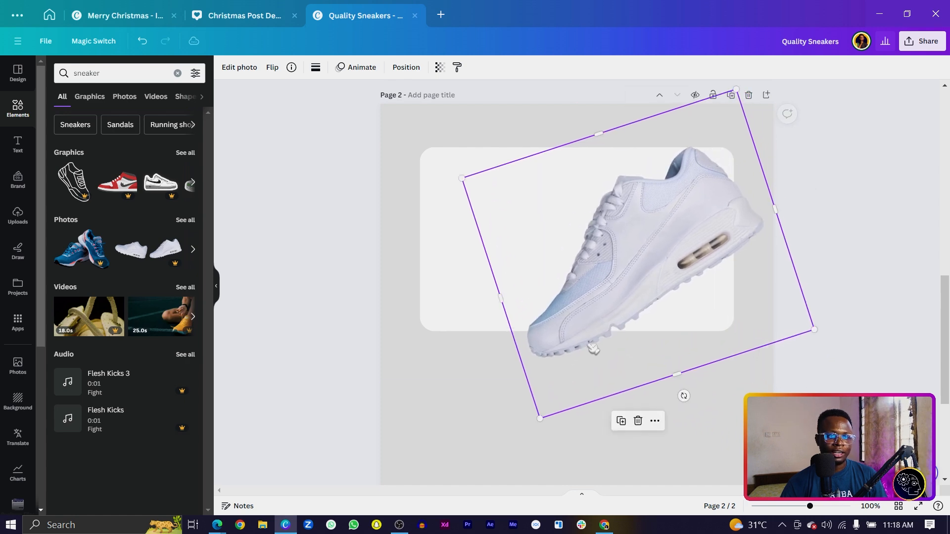
{"action": "left_click_drag", "start_coordinate": [540, 420], "coordinate": [589, 420]}
{"action": "mouse_move", "coordinate": [584, 280]}
{"action": "left_mouse_down"}
{"action": "mouse_move", "coordinate": [599, 297]}
{"action": "mouse_move", "coordinate": [589, 296]}
{"action": "left_mouse_up"}
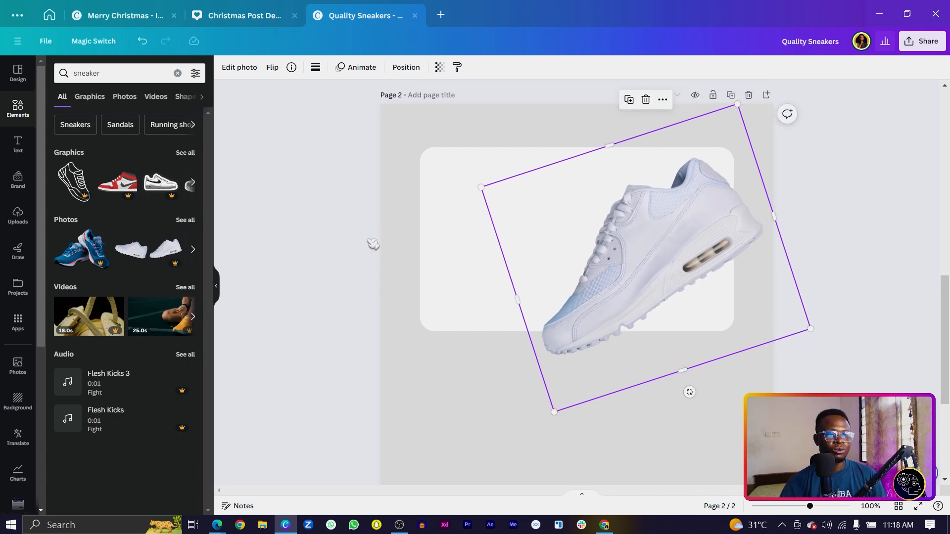
{"action": "left_click", "coordinate": [382, 238]}
Add a placeholder paragraph text box at the card's top-left and enlarge it slightly.
{"action": "key", "text": "t"}
{"action": "left_click_drag", "start_coordinate": [574, 326], "coordinate": [587, 250]}
{"action": "left_click_drag", "start_coordinate": [597, 192], "coordinate": [588, 266]}
Replace the placeholder with 'Quality Sneakers for everyday use' and set it to Bold Poppins.
{"action": "double_click", "coordinate": [506, 189]}
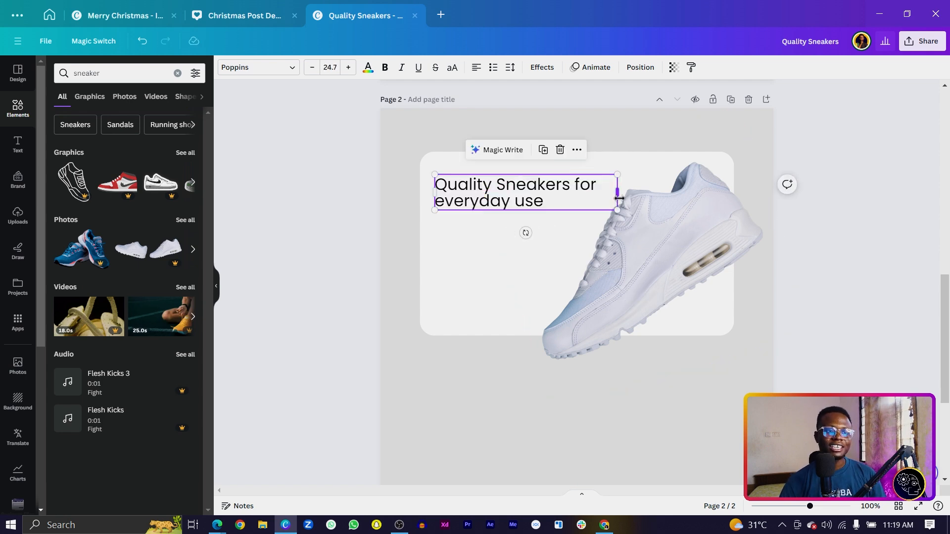
{"action": "left_click_drag", "start_coordinate": [618, 198], "coordinate": [598, 198]}
{"action": "left_click", "coordinate": [265, 72]}
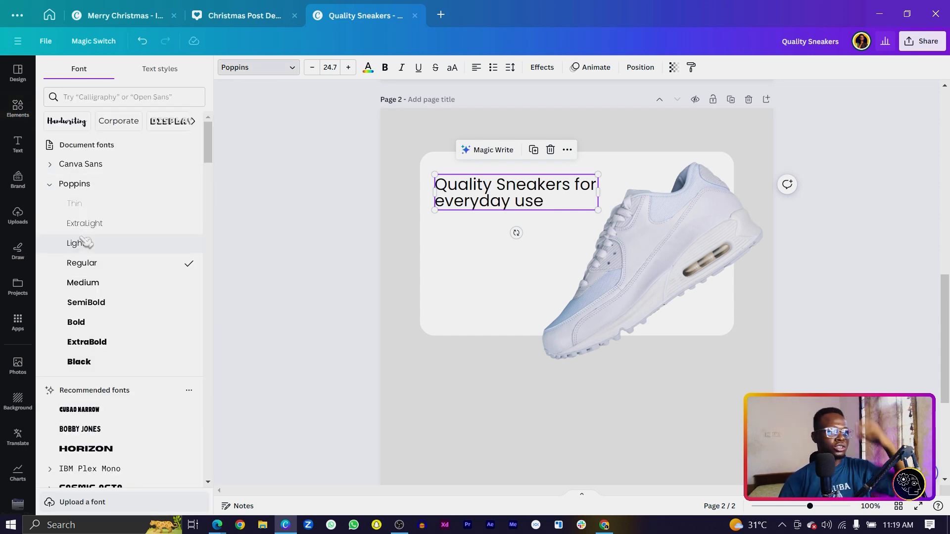
{"action": "left_click", "coordinate": [94, 303]}
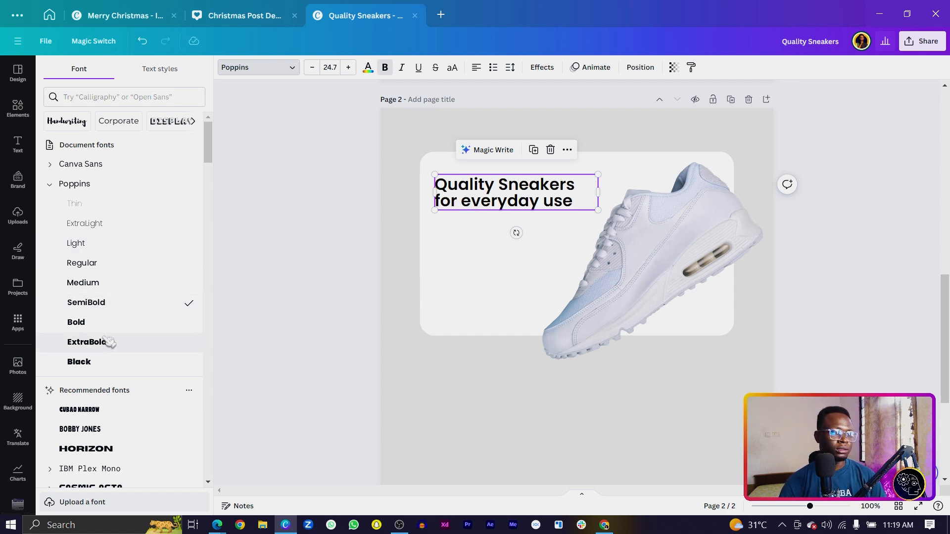
{"action": "left_click", "coordinate": [94, 322]}
Enlarge the headline across three lines and add a new text box beneath it.
{"action": "left_click_drag", "start_coordinate": [600, 212], "coordinate": [574, 199]}
{"action": "left_click_drag", "start_coordinate": [572, 231], "coordinate": [606, 246]}
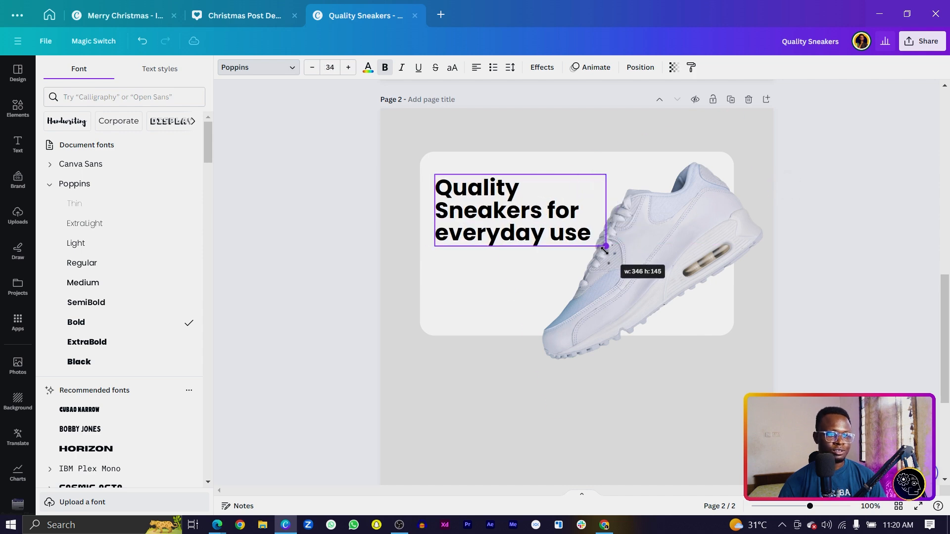
{"action": "left_click", "coordinate": [661, 278]}
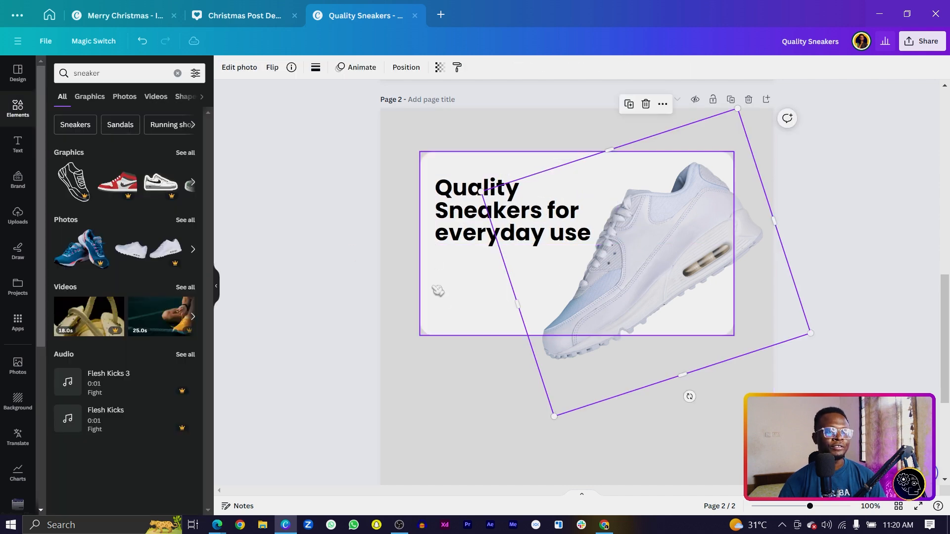
{"action": "key", "text": "t"}
{"action": "left_click_drag", "start_coordinate": [582, 322], "coordinate": [577, 260]}
Paste the left-aligned subtitle 'Atlanta's Deep Soil Yields Quality Materials' and narrow its box.
{"action": "left_click", "coordinate": [480, 67]}
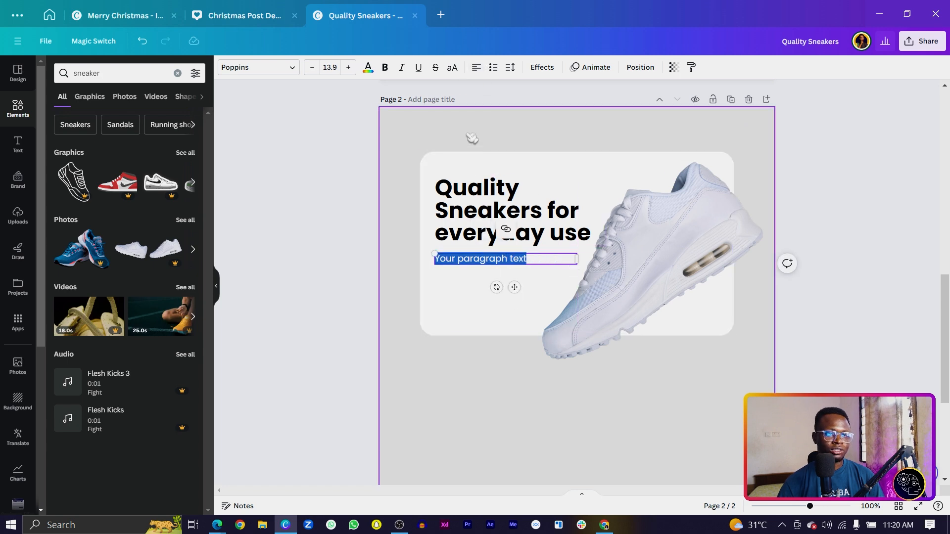
{"action": "scroll", "coordinate": [514, 287], "scroll_direction": "down", "scroll_amount": 1}
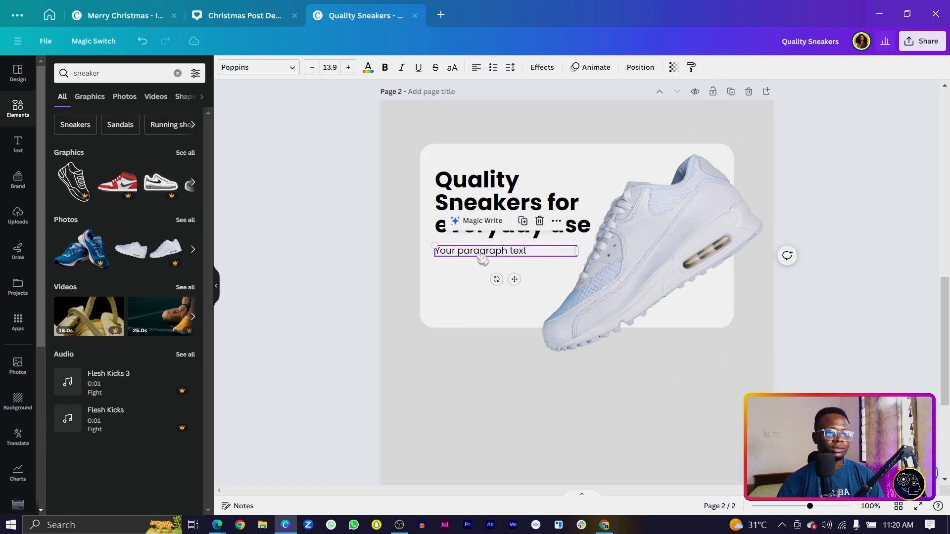
{"action": "type", "text": "Atlanta's Deep Soil Yields Quality Materials"}
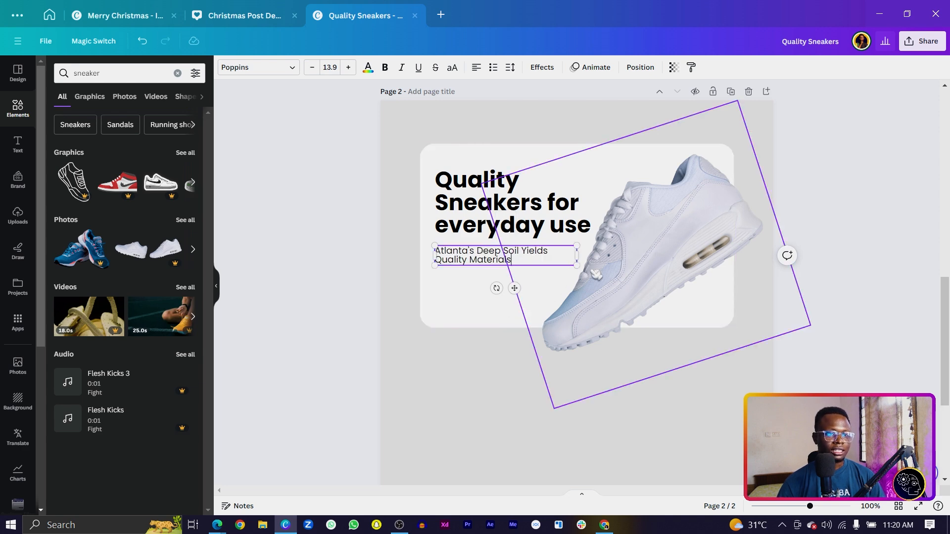
{"action": "left_click_drag", "start_coordinate": [577, 255], "coordinate": [567, 256]}
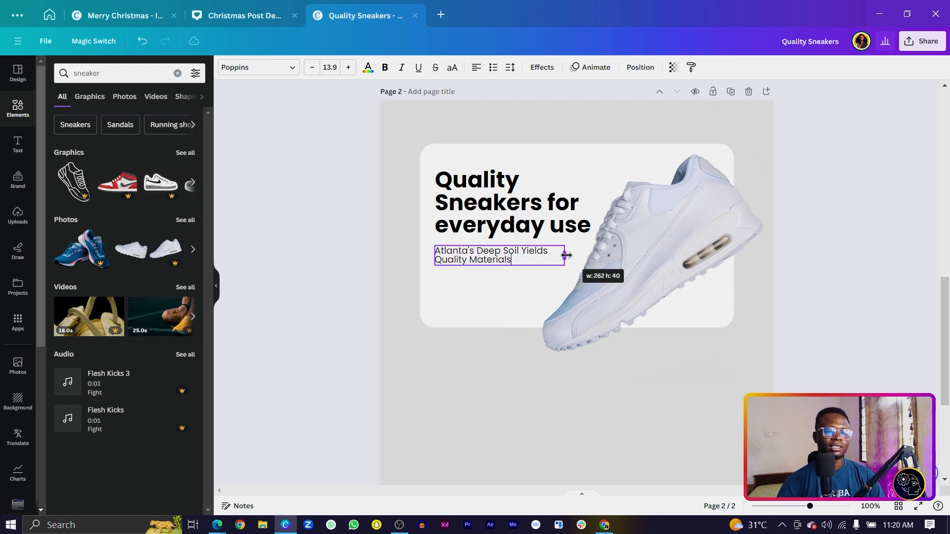
{"action": "left_click", "coordinate": [352, 271]}
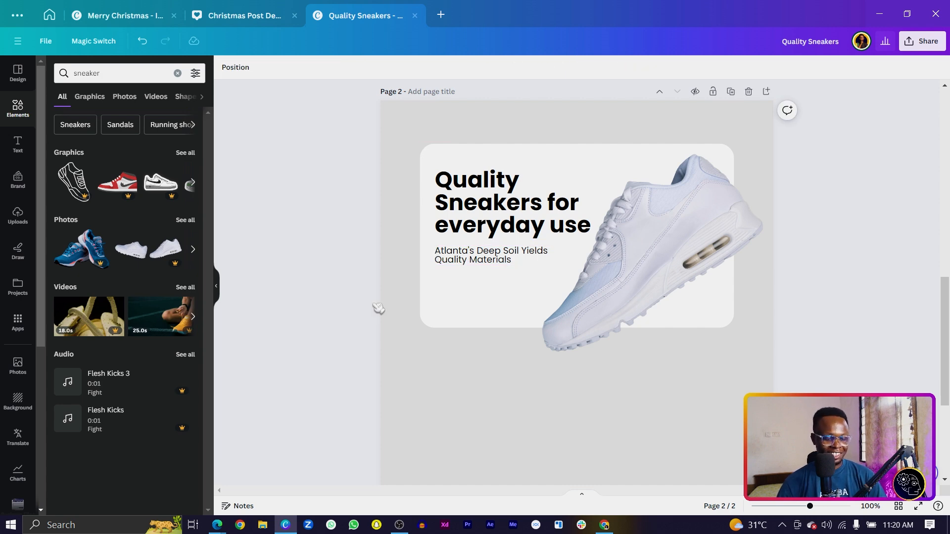
Add a rectangle and stretch it into a wide yellow bar under the subtitle.
{"action": "key", "text": "r"}
{"action": "left_click_drag", "start_coordinate": [578, 394], "coordinate": [490, 343]}
{"action": "left_click_drag", "start_coordinate": [552, 394], "coordinate": [526, 302]}
Colour the bar dark grey (#585858) and move it just below the subtitle.
{"action": "left_click", "coordinate": [292, 68]}
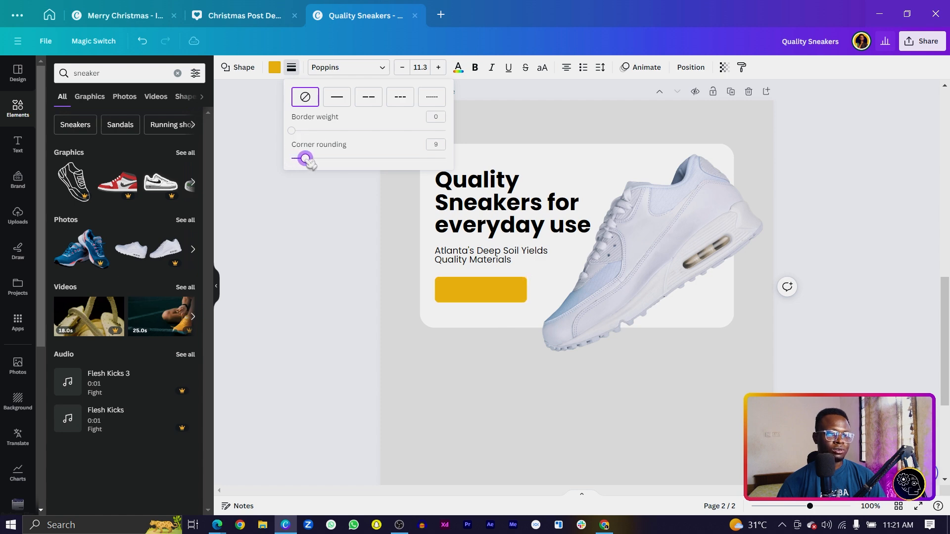
{"action": "left_click", "coordinate": [274, 68]}
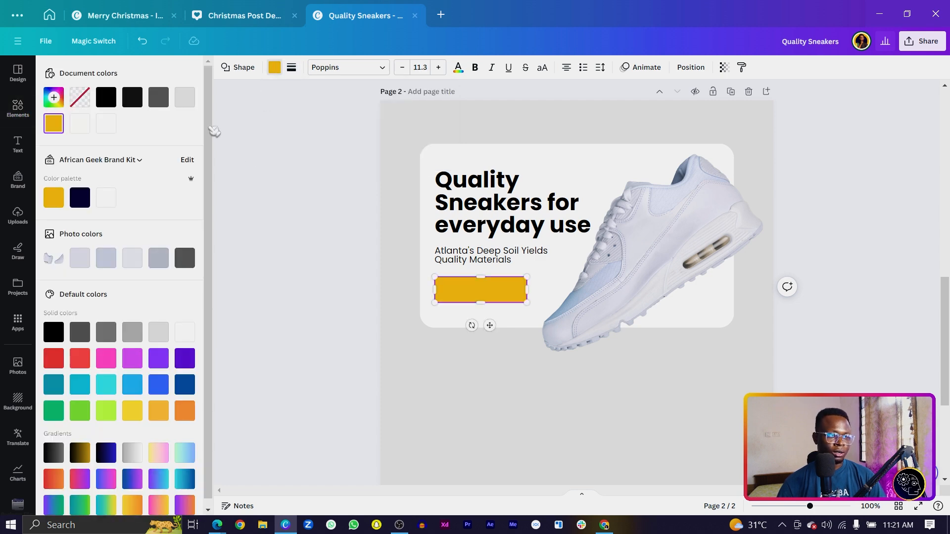
{"action": "left_click", "coordinate": [159, 98]}
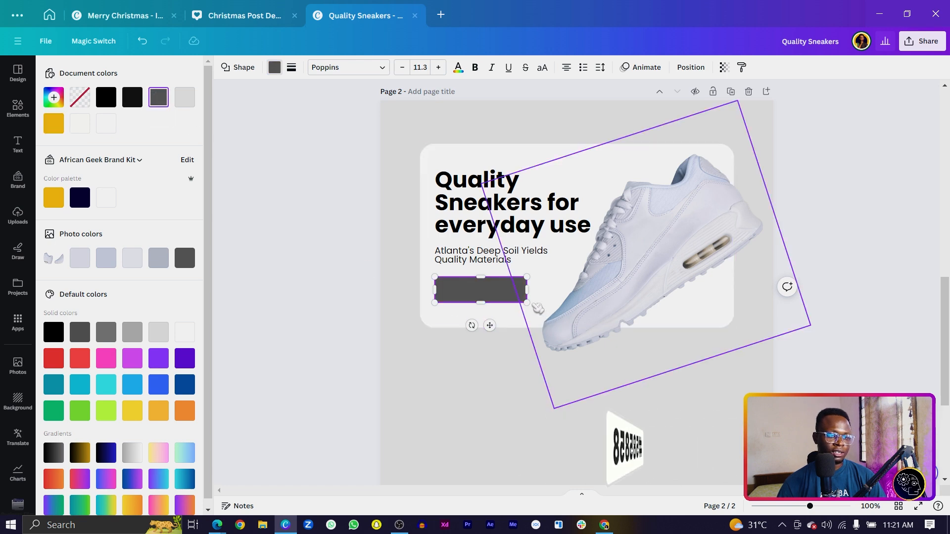
{"action": "left_click_drag", "start_coordinate": [487, 324], "coordinate": [487, 319]}
Turn a duplicated headline into 'Get Yours Now', shrink it and place it on the bar.
{"action": "scroll", "coordinate": [466, 295], "scroll_direction": "up", "scroll_amount": 3}
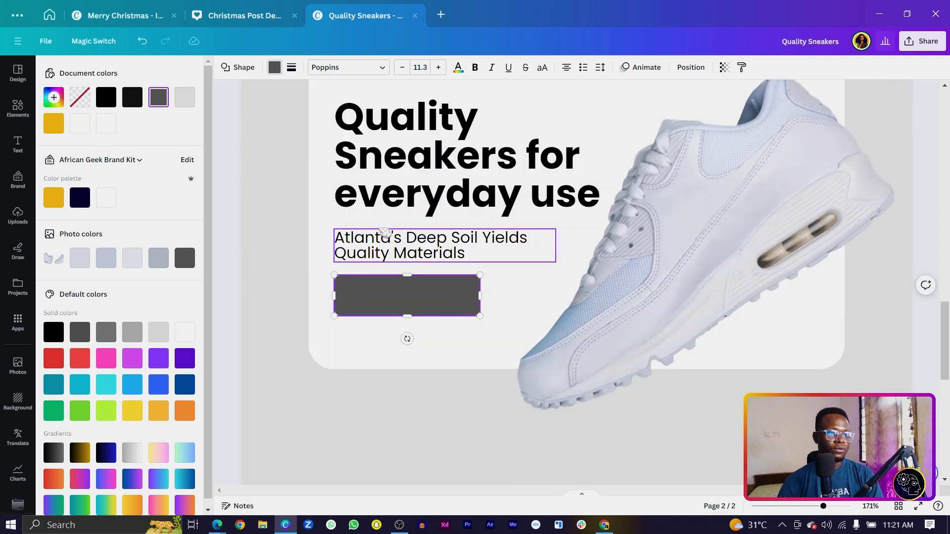
{"action": "left_click_drag", "start_coordinate": [371, 188], "coordinate": [380, 322]}
{"action": "double_click", "coordinate": [379, 322]}
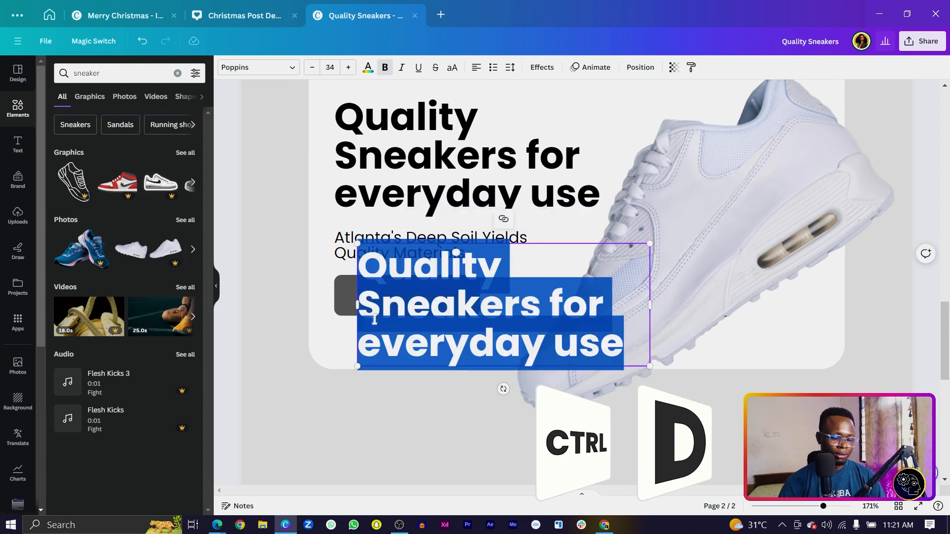
{"action": "type", "text": "Get Yours"}
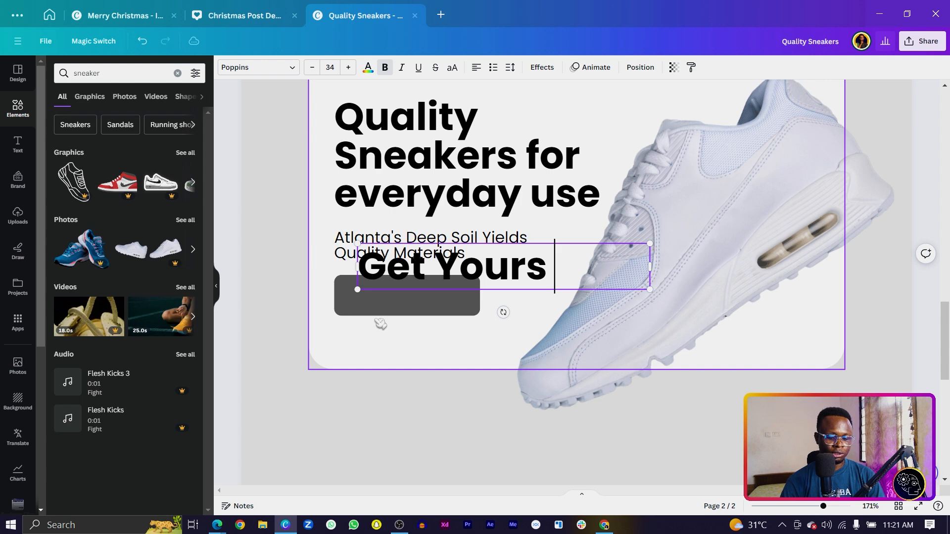
{"action": "type", "text": " Now"}
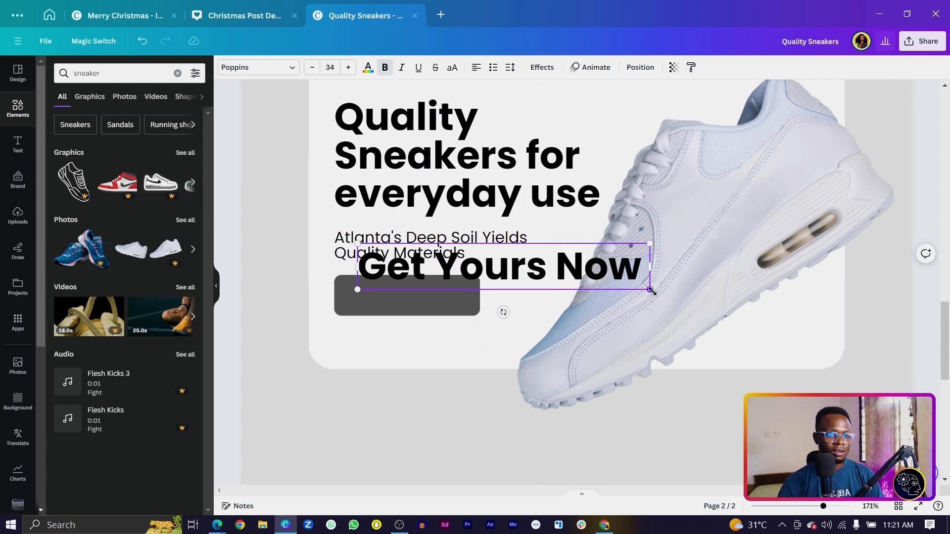
{"action": "left_click_drag", "start_coordinate": [652, 287], "coordinate": [500, 270]}
{"action": "left_click_drag", "start_coordinate": [435, 286], "coordinate": [418, 329]}
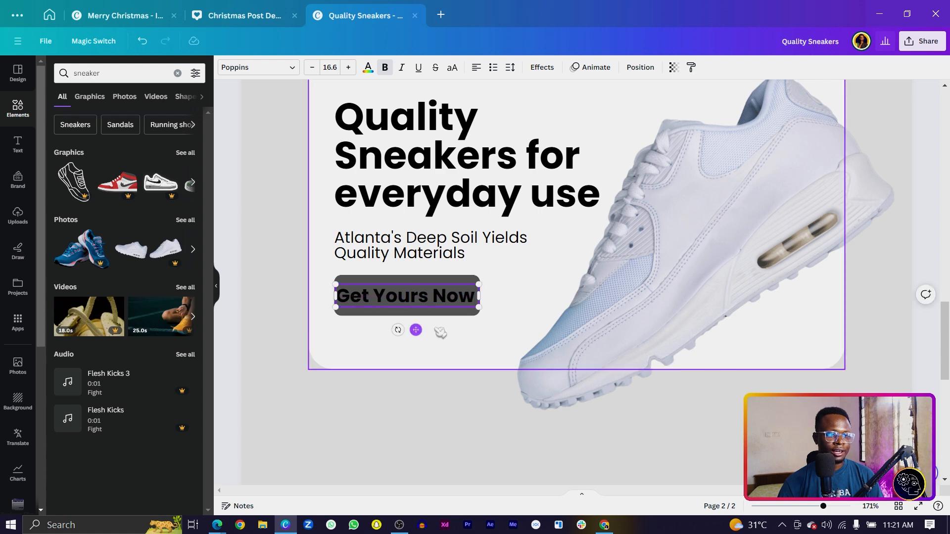
Reduce the 'Get Yours Now' label font size to 13.6.
{"action": "left_click", "coordinate": [312, 67]}
{"action": "left_click", "coordinate": [312, 68]}
{"action": "left_click", "coordinate": [312, 68]}
{"action": "left_click", "coordinate": [358, 295]}
Narrow the grey button and make its corners less rounded.
{"action": "left_click", "coordinate": [340, 303]}
{"action": "left_click_drag", "start_coordinate": [333, 298], "coordinate": [342, 298]}
{"action": "left_click", "coordinate": [275, 67]}
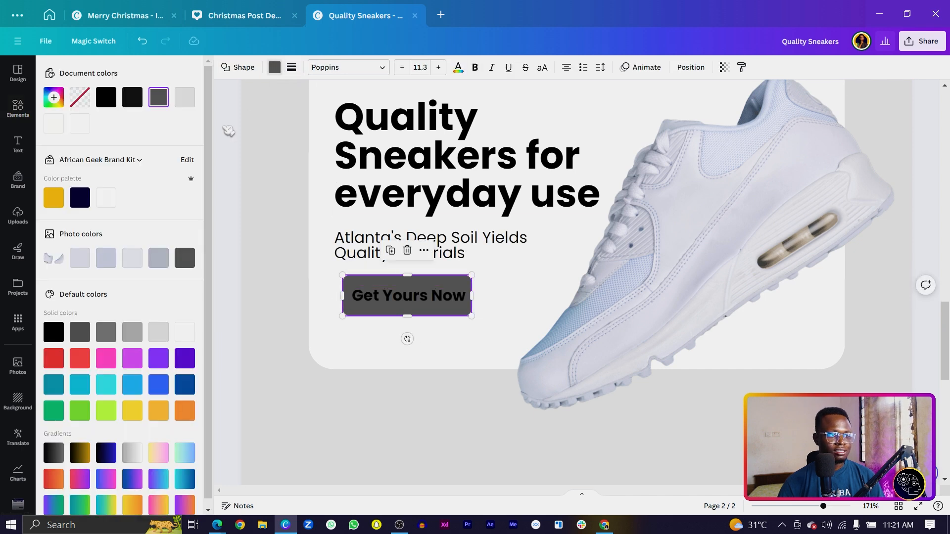
{"action": "left_click", "coordinate": [292, 67]}
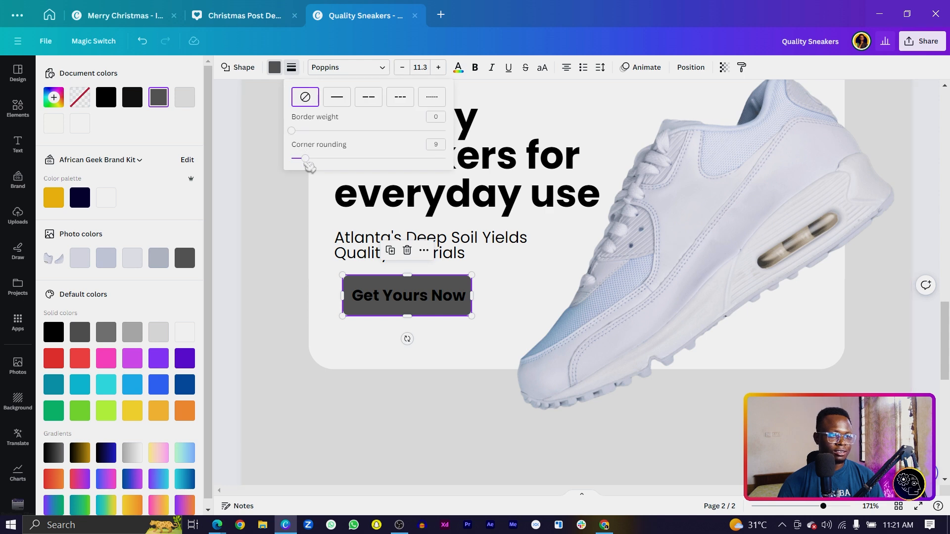
{"action": "left_click_drag", "start_coordinate": [307, 160], "coordinate": [300, 159]}
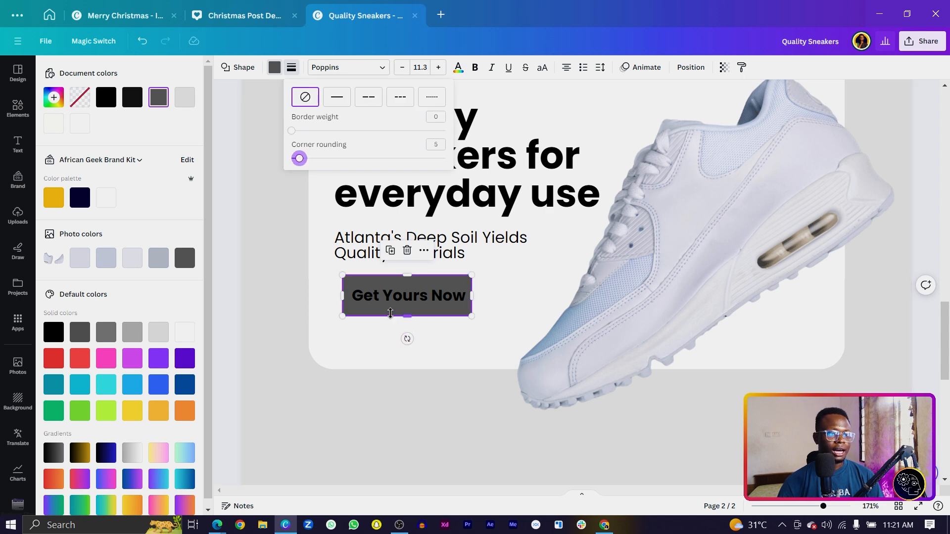
{"action": "left_click", "coordinate": [396, 306]}
Make the button label white, then nudge the button and subtitle into place.
{"action": "left_click", "coordinate": [396, 307]}
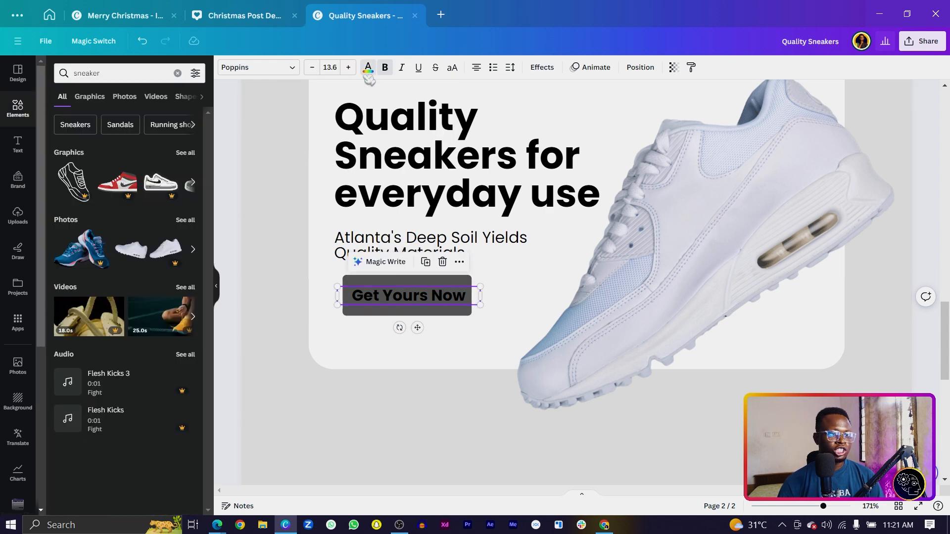
{"action": "left_click", "coordinate": [367, 68]}
{"action": "left_click", "coordinate": [195, 99]}
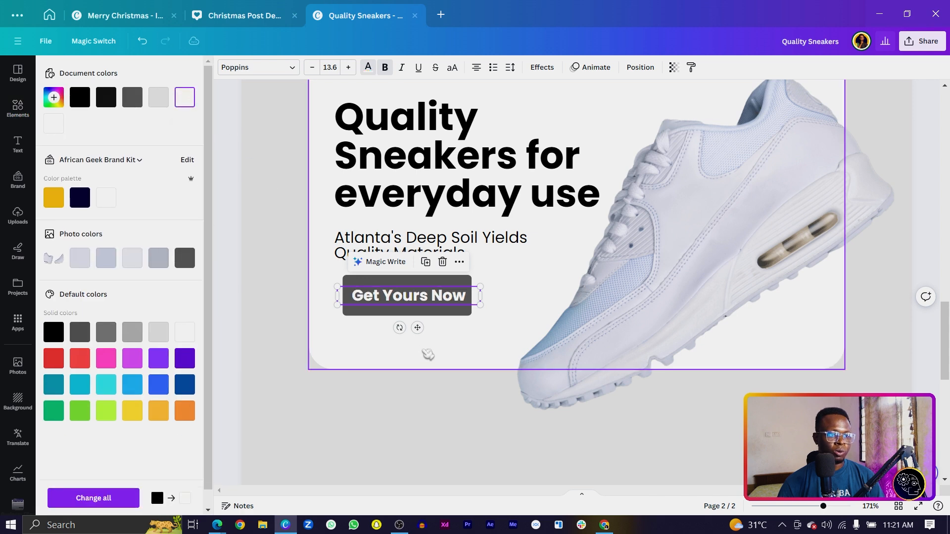
{"action": "left_click", "coordinate": [398, 311]}
{"action": "left_click_drag", "start_coordinate": [393, 309], "coordinate": [396, 303]}
{"action": "left_click", "coordinate": [420, 248]}
{"action": "left_click_drag", "start_coordinate": [420, 247], "coordinate": [420, 245]}
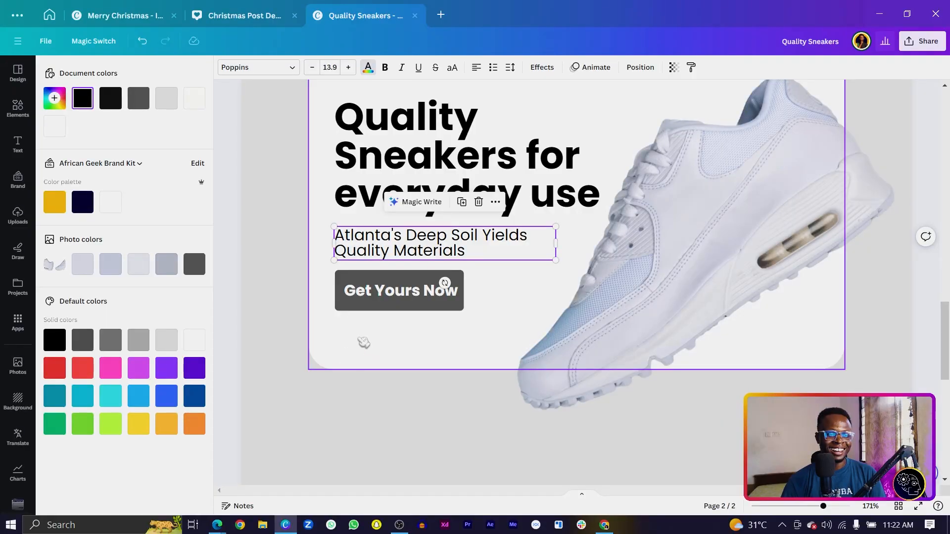
{"action": "left_click", "coordinate": [370, 365]}
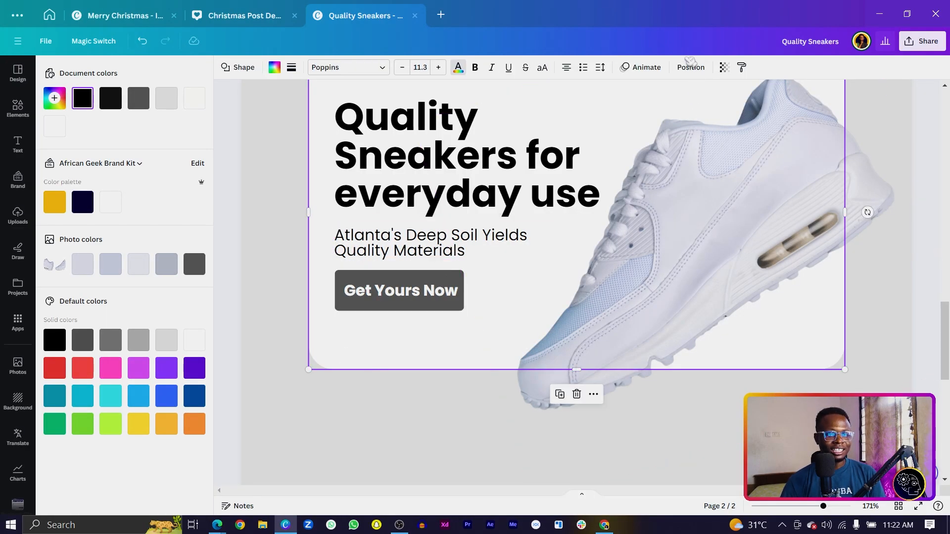
Duplicate the rounded background card and move the copy below the banner.
{"action": "left_click", "coordinate": [692, 67]}
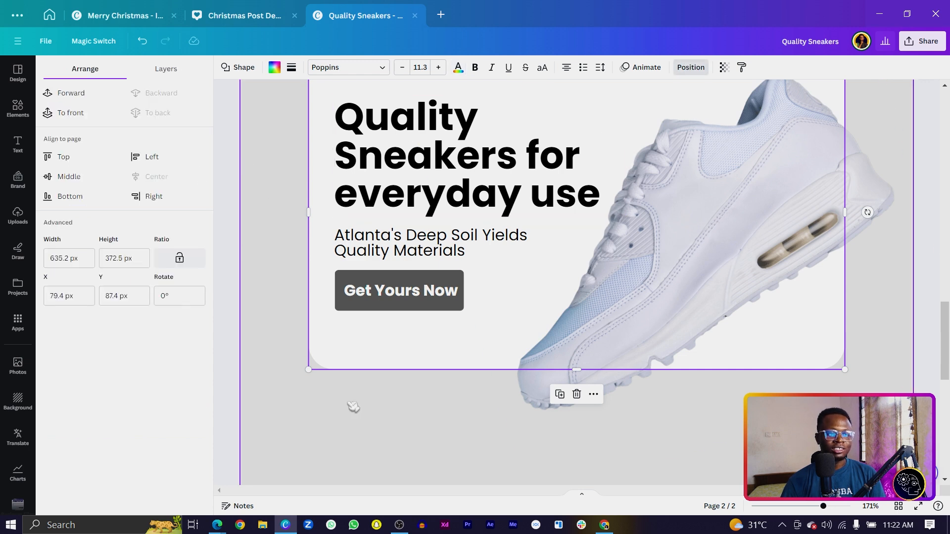
{"action": "key", "text": "ctrl+d"}
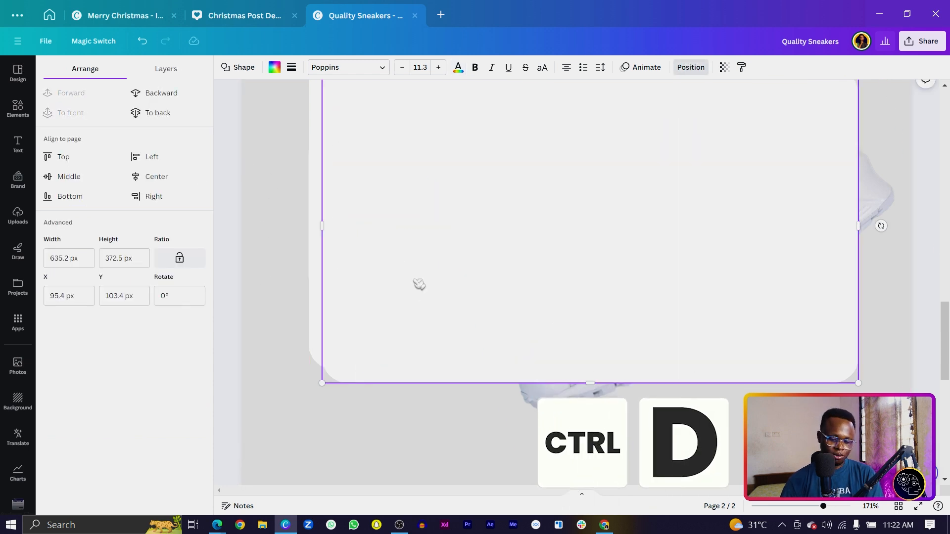
{"action": "scroll", "coordinate": [418, 284], "scroll_direction": "down", "scroll_amount": 3}
{"action": "scroll", "coordinate": [419, 282], "scroll_direction": "down", "scroll_amount": 2}
{"action": "left_click_drag", "start_coordinate": [420, 280], "coordinate": [548, 298]}
Copy the sneaker onto the lower card, enlarge it, rotate it to 0° and crop it to fit.
{"action": "left_click", "coordinate": [620, 175]}
{"action": "key", "text": "ctrl+d"}
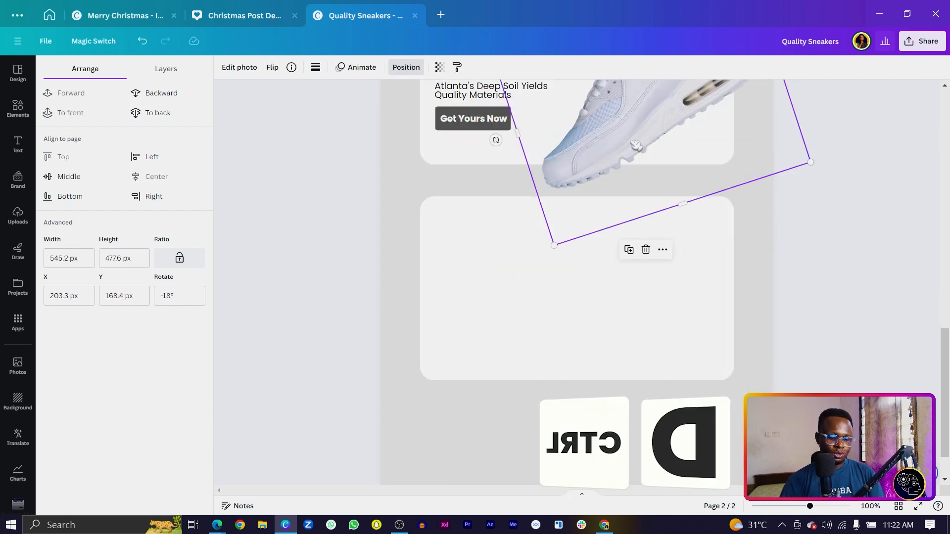
{"action": "left_click_drag", "start_coordinate": [621, 175], "coordinate": [423, 432]}
{"action": "left_click_drag", "start_coordinate": [548, 203], "coordinate": [572, 162]}
{"action": "left_click_drag", "start_coordinate": [517, 483], "coordinate": [447, 380]}
{"action": "left_click_drag", "start_coordinate": [314, 289], "coordinate": [415, 322]}
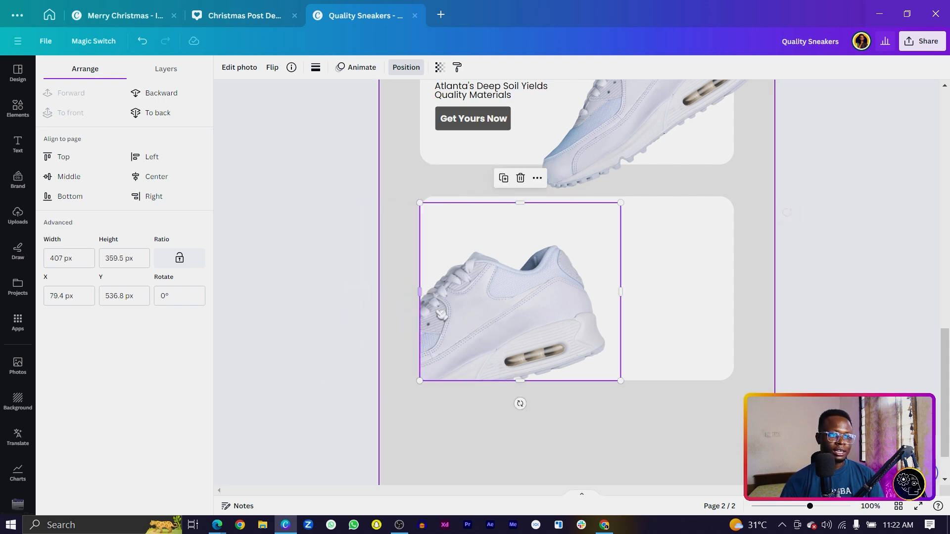
{"action": "left_click_drag", "start_coordinate": [621, 203], "coordinate": [664, 198]}
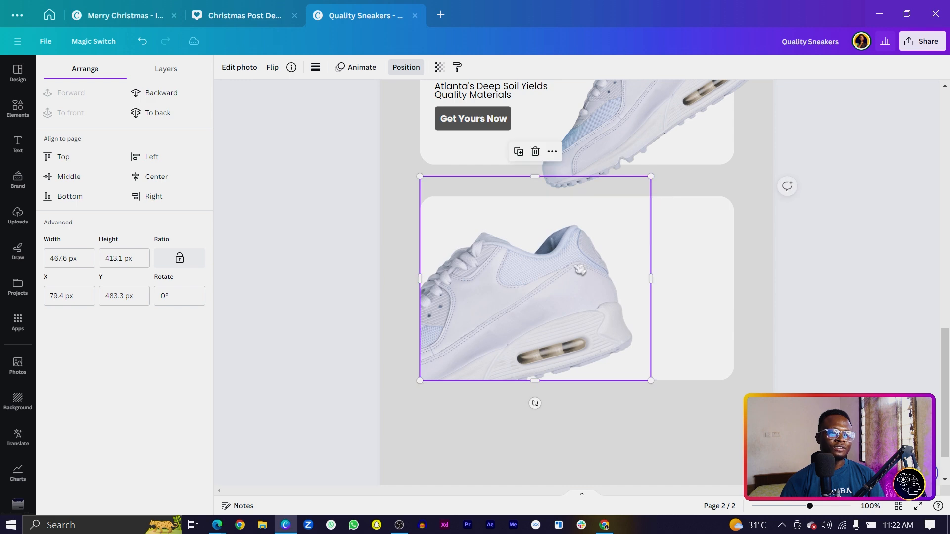
{"action": "left_click", "coordinate": [384, 370]}
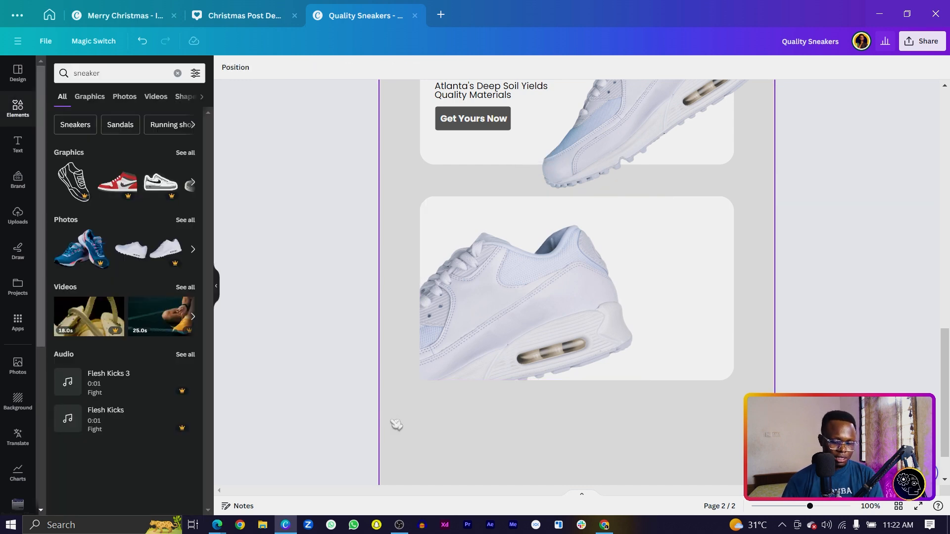
{"action": "left_click", "coordinate": [426, 350]}
{"action": "scroll", "coordinate": [426, 350], "scroll_direction": "up", "scroll_amount": 5}
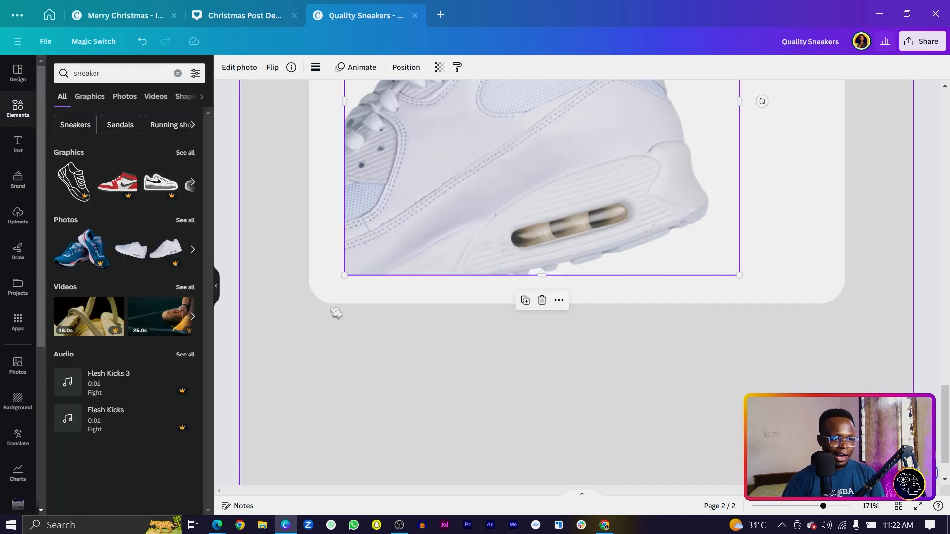
Shift the shoe photo left and down within the lower card.
{"action": "left_click", "coordinate": [345, 291]}
{"action": "left_click_drag", "start_coordinate": [395, 256], "coordinate": [371, 273]}
{"action": "key", "text": "ctrl+z"}
{"action": "left_click", "coordinate": [467, 239]}
{"action": "left_click_drag", "start_coordinate": [467, 238], "coordinate": [435, 265]}
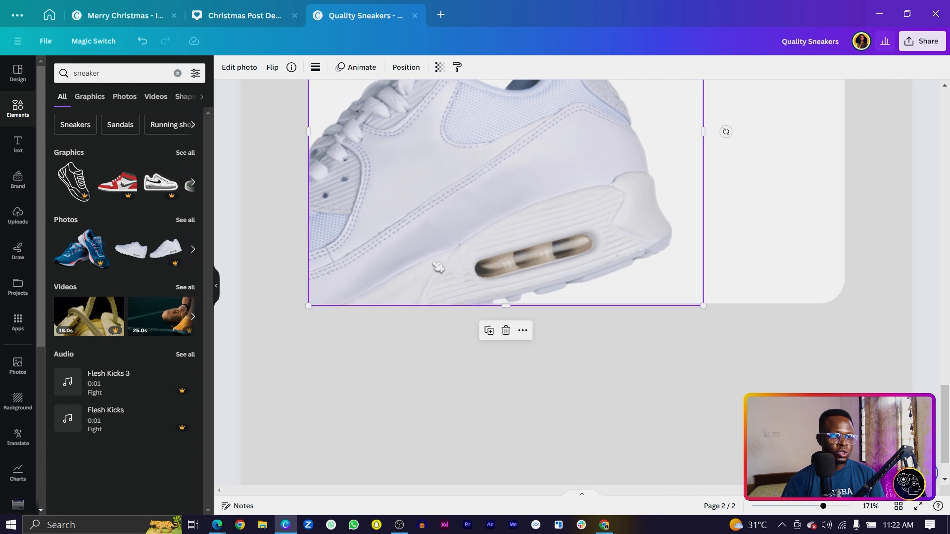
Round the lower sneaker photo's corners to 30.
{"action": "left_click", "coordinate": [317, 68]}
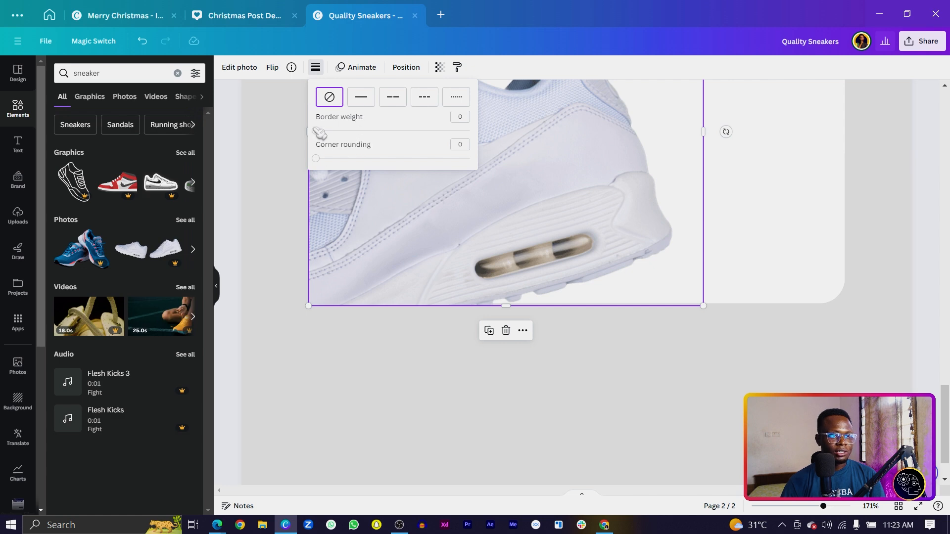
{"action": "left_click_drag", "start_coordinate": [317, 159], "coordinate": [326, 159]}
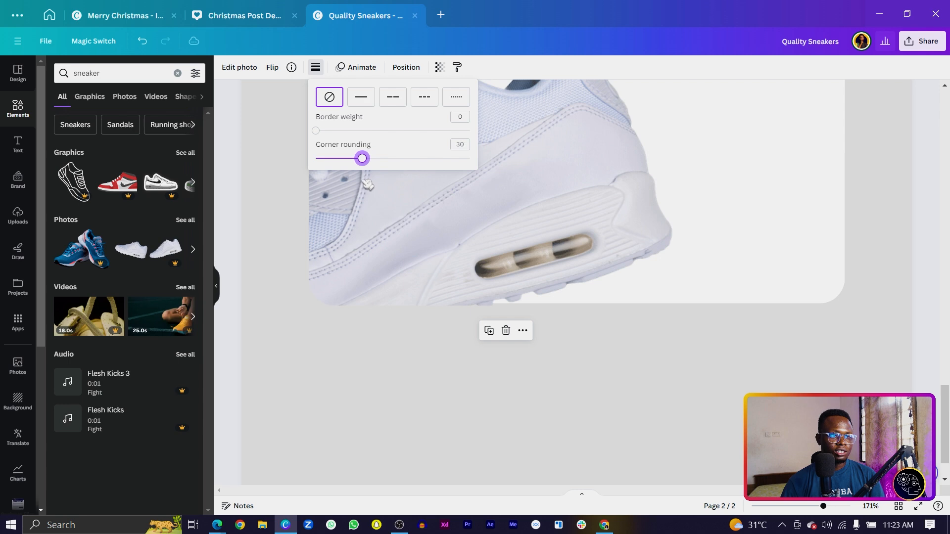
{"action": "left_click", "coordinate": [334, 414]}
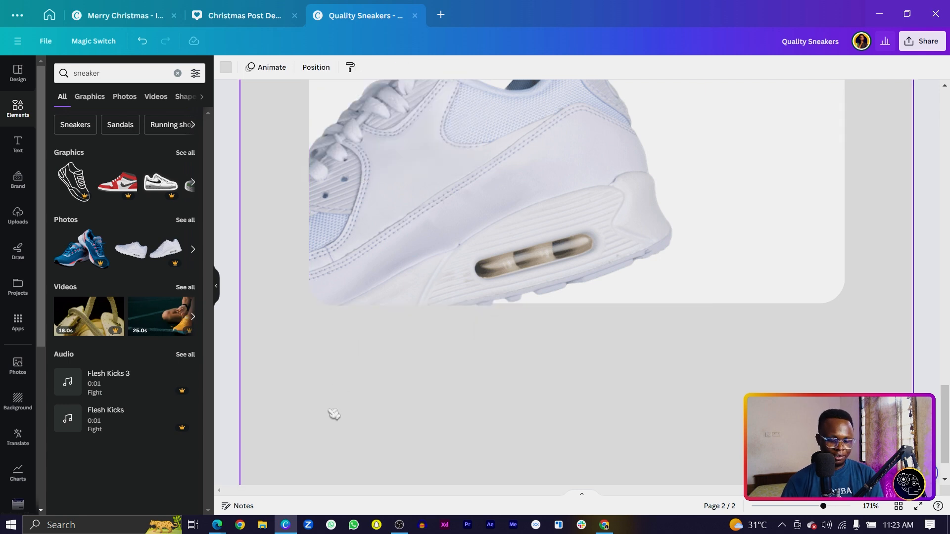
{"action": "scroll", "coordinate": [333, 413], "scroll_direction": "down", "scroll_amount": 5, "text": "ctrl"}
{"action": "scroll", "coordinate": [526, 398], "scroll_direction": "up", "scroll_amount": 3}
{"action": "scroll", "coordinate": [526, 401], "scroll_direction": "down", "scroll_amount": 3}
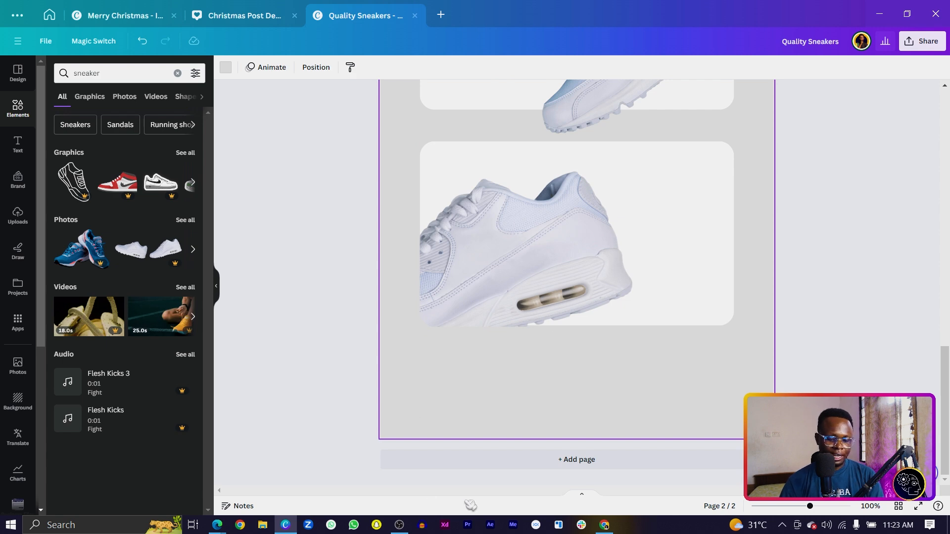
Add a line with an arrow end and move it onto the shoe.
{"action": "key", "text": "l"}
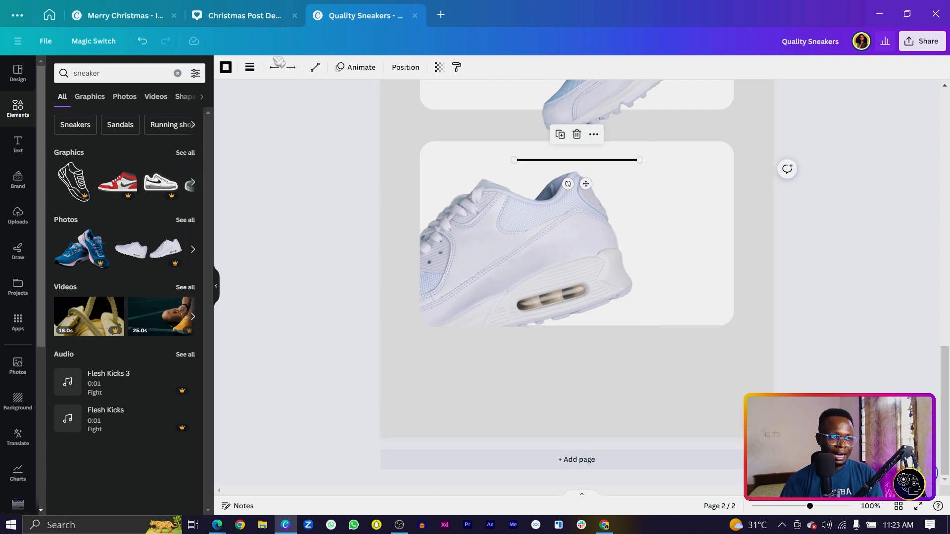
{"action": "left_click", "coordinate": [254, 72]}
{"action": "left_click", "coordinate": [384, 140]}
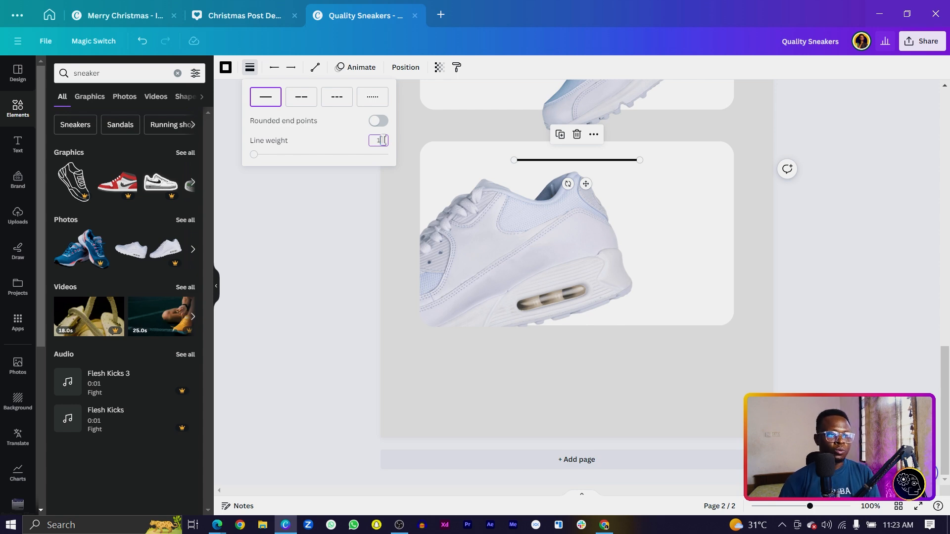
{"action": "left_click", "coordinate": [292, 69]}
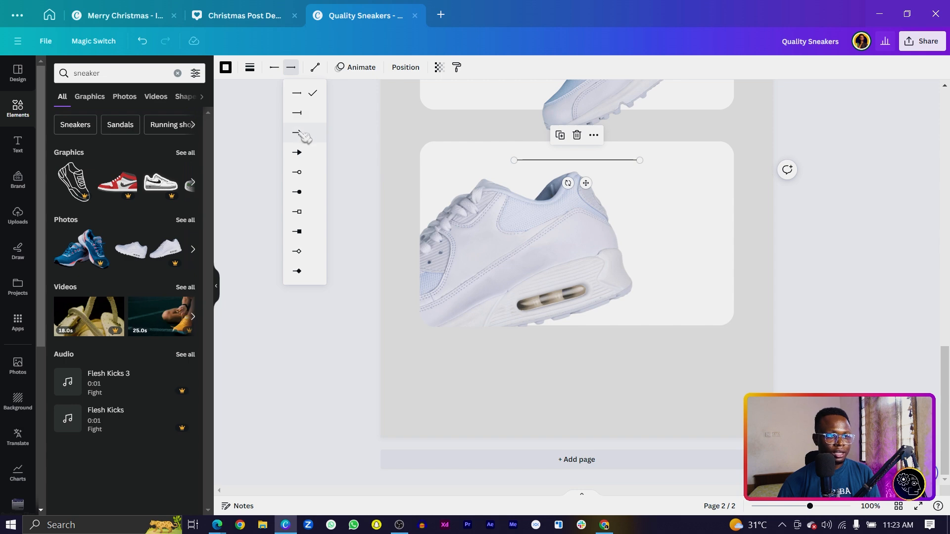
{"action": "left_click_drag", "start_coordinate": [585, 183], "coordinate": [629, 195]}
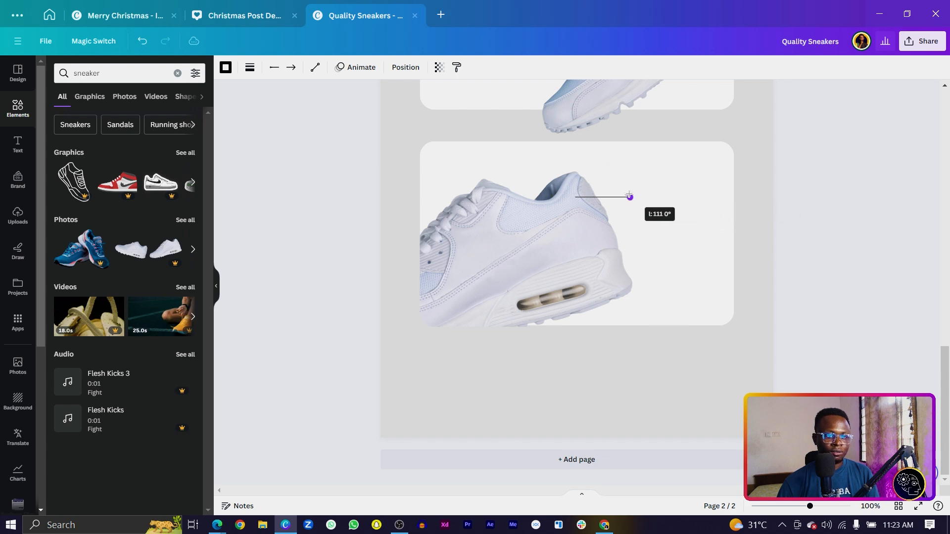
Duplicate the arrow line twice and place the copies lower on the shoe.
{"action": "key", "text": "ctrl+d"}
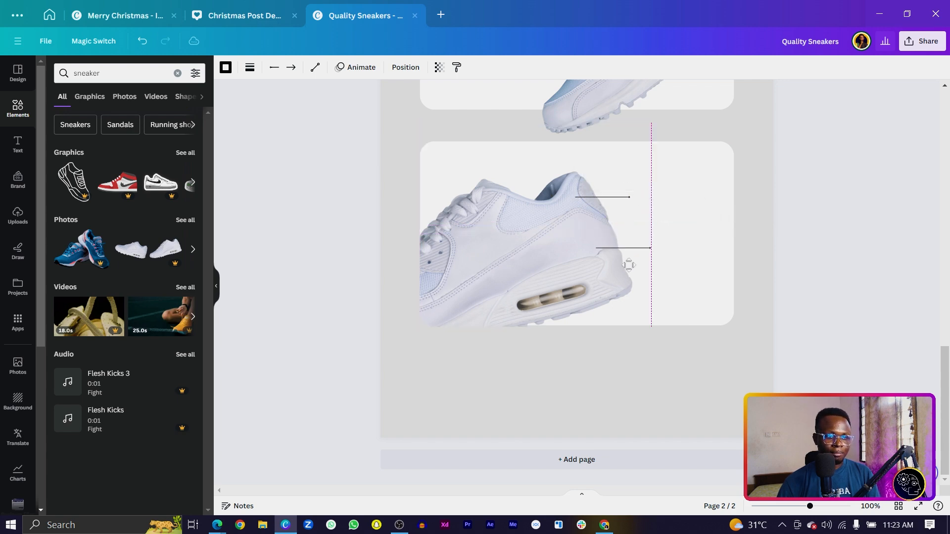
{"action": "key", "text": "ctrl+d"}
{"action": "left_click_drag", "start_coordinate": [652, 289], "coordinate": [638, 310]}
{"action": "left_click", "coordinate": [644, 270]}
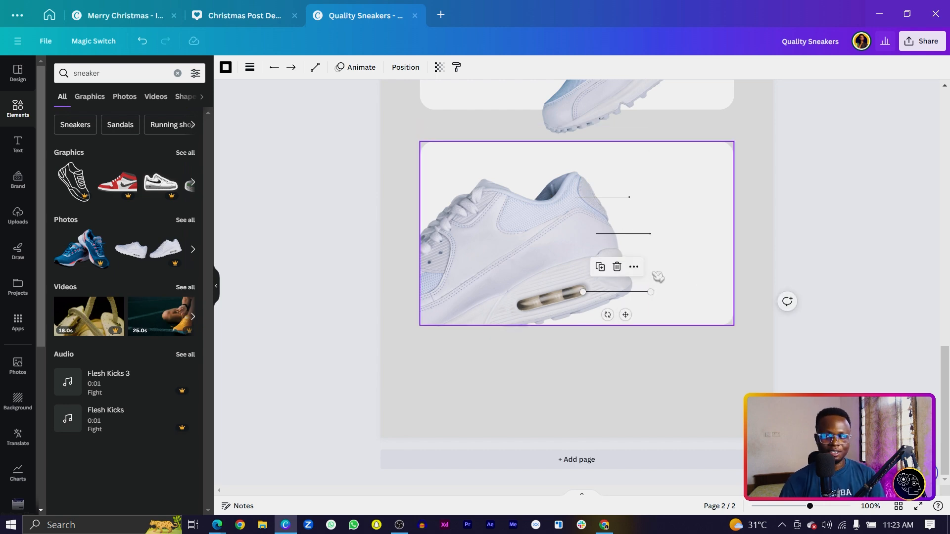
{"action": "scroll", "coordinate": [523, 294], "scroll_direction": "up", "scroll_amount": 3}
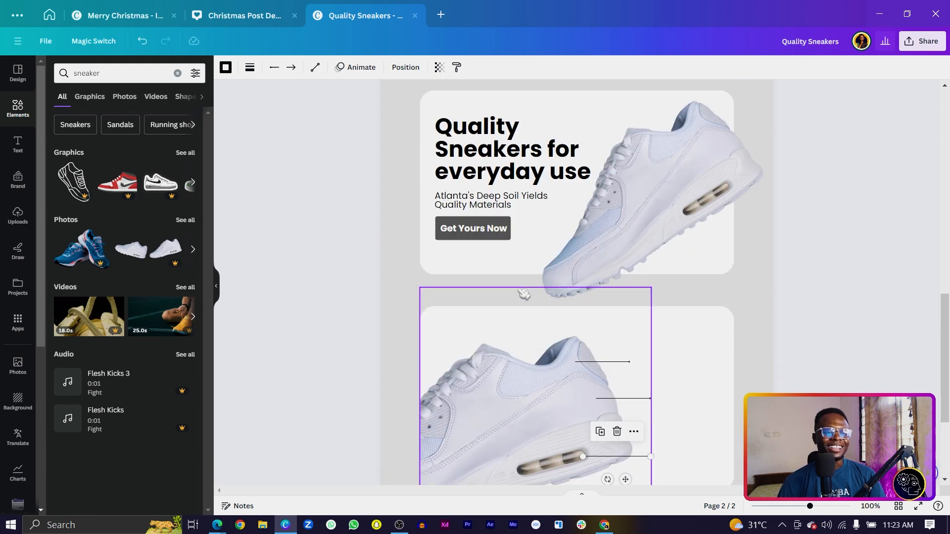
{"action": "scroll", "coordinate": [534, 312], "scroll_direction": "down", "scroll_amount": 3}
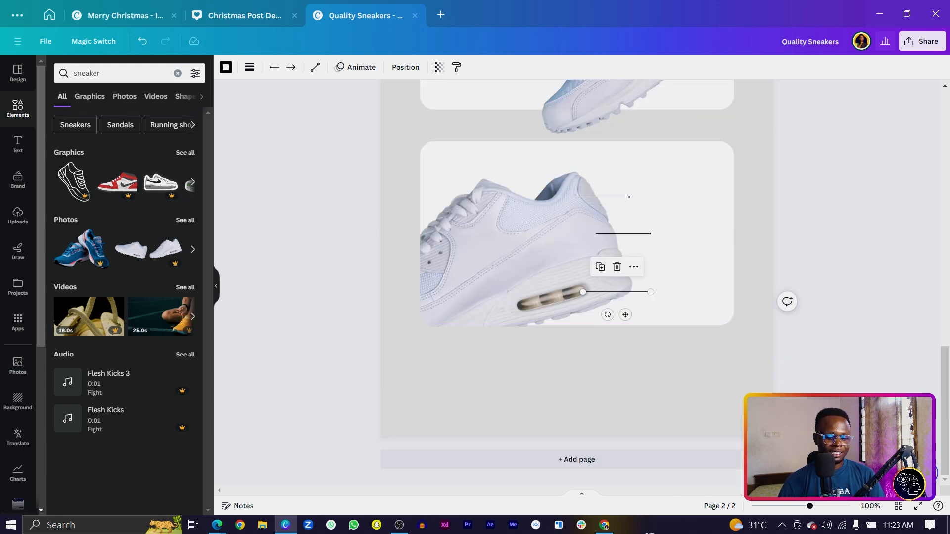
Add the feature-description text boxes beside the arrow lines.
{"action": "left_click", "coordinate": [652, 370]}
{"action": "key", "text": "t"}
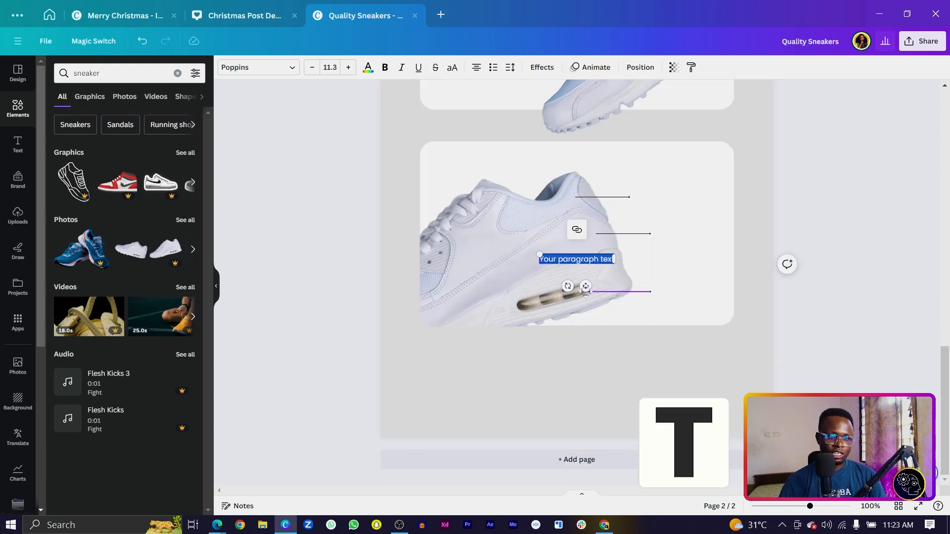
{"action": "left_click_drag", "start_coordinate": [585, 286], "coordinate": [681, 228]}
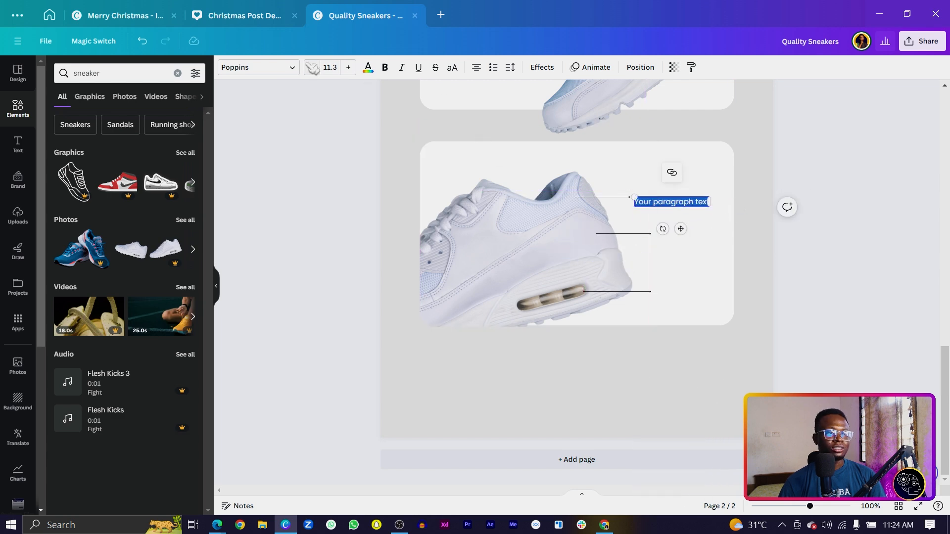
{"action": "scroll", "coordinate": [643, 218], "scroll_direction": "up", "scroll_amount": 3}
{"action": "scroll", "coordinate": [643, 218], "scroll_direction": "down", "scroll_amount": 3}
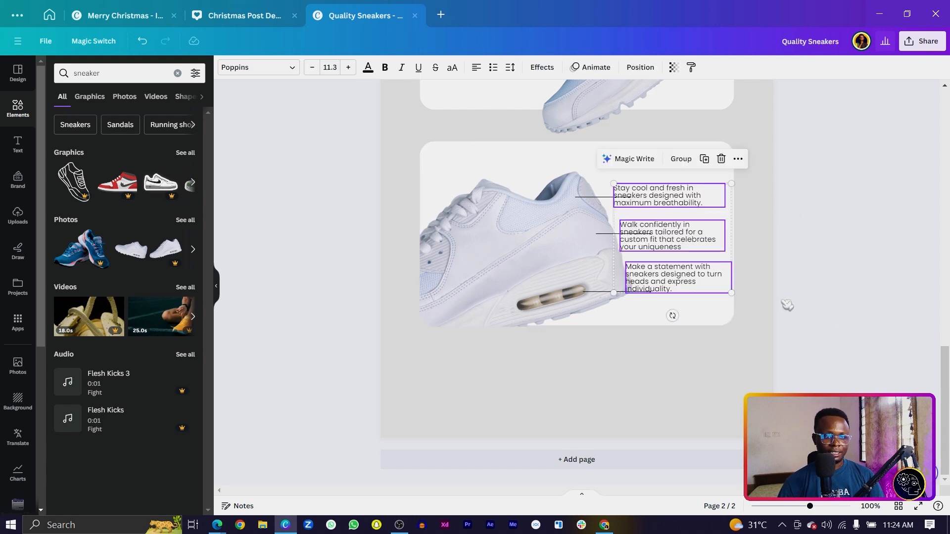
Align the three feature blurbs beside their arrows, rewrapping the bottom one and spacing them evenly.
{"action": "left_click", "coordinate": [786, 305]}
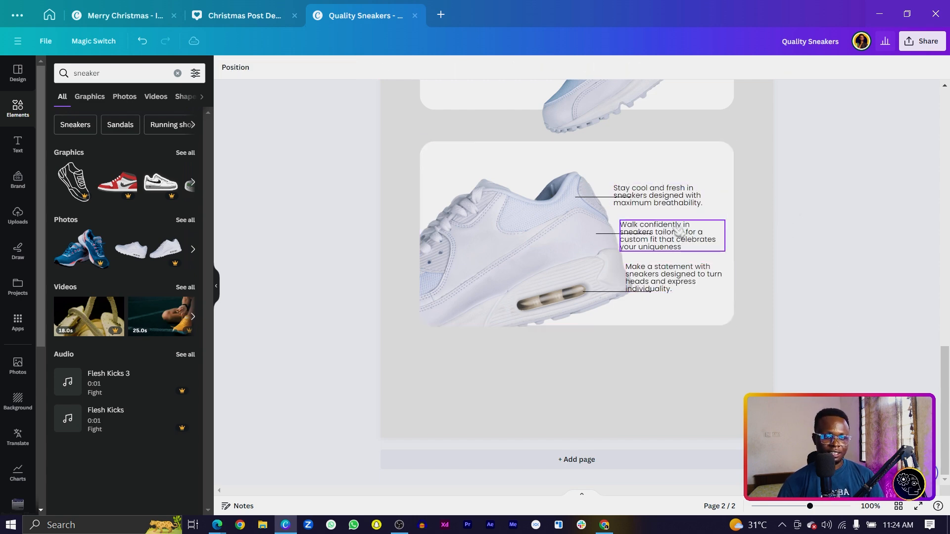
{"action": "mouse_move", "coordinate": [672, 207]}
{"action": "left_mouse_down"}
{"action": "mouse_move", "coordinate": [697, 208]}
{"action": "mouse_move", "coordinate": [688, 210]}
{"action": "left_mouse_up"}
{"action": "left_click_drag", "start_coordinate": [696, 242], "coordinate": [679, 211]}
{"action": "left_click_drag", "start_coordinate": [659, 280], "coordinate": [688, 292]}
{"action": "left_click_drag", "start_coordinate": [755, 289], "coordinate": [727, 291]}
{"action": "left_click", "coordinate": [643, 316]}
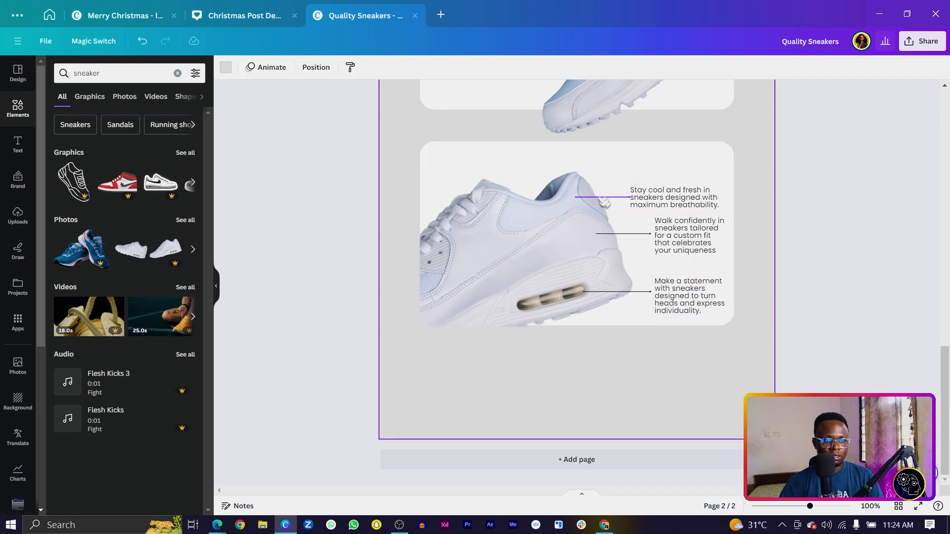
{"action": "left_click_drag", "start_coordinate": [646, 204], "coordinate": [654, 204]}
{"action": "left_click", "coordinate": [649, 244]}
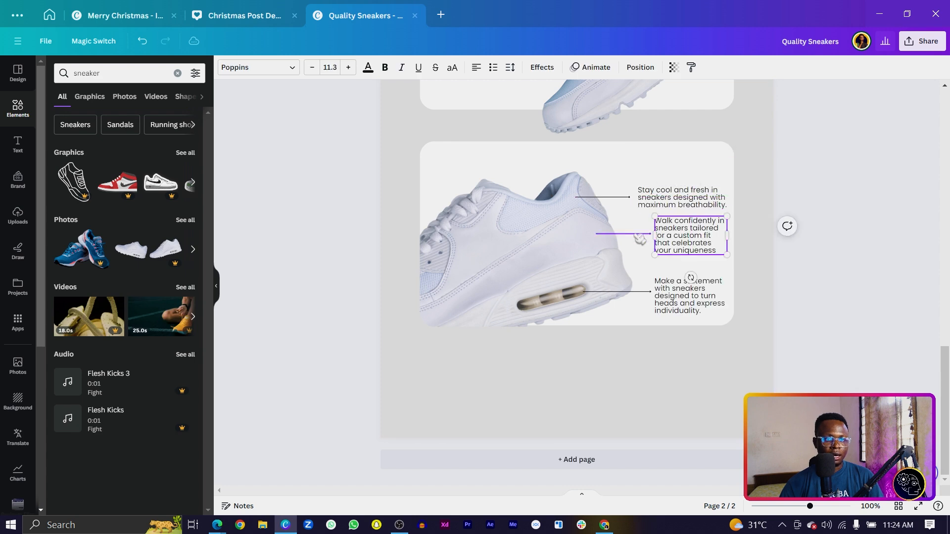
{"action": "left_click_drag", "start_coordinate": [683, 242], "coordinate": [682, 252]}
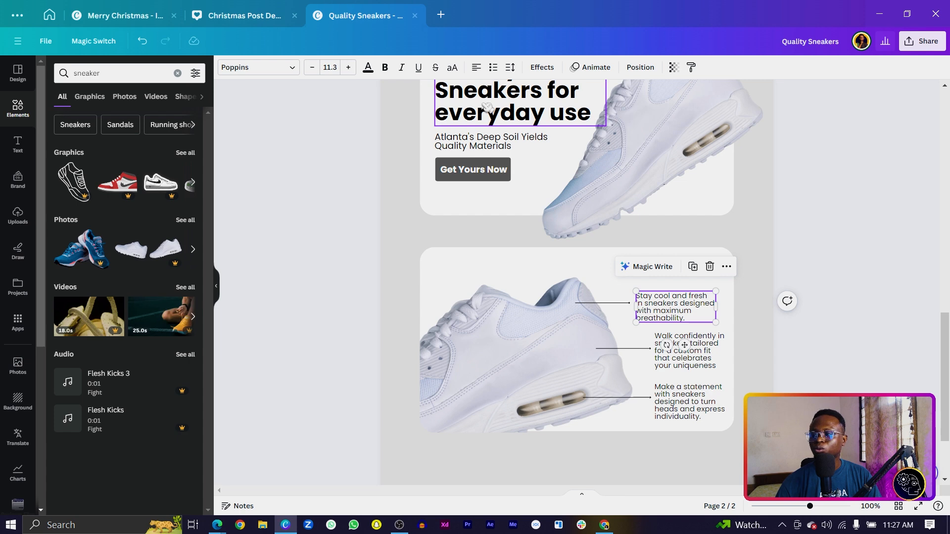
Move a heading onto the lower card as 'Run with the best shoes', sized to fit one line.
{"action": "left_click", "coordinate": [487, 106]}
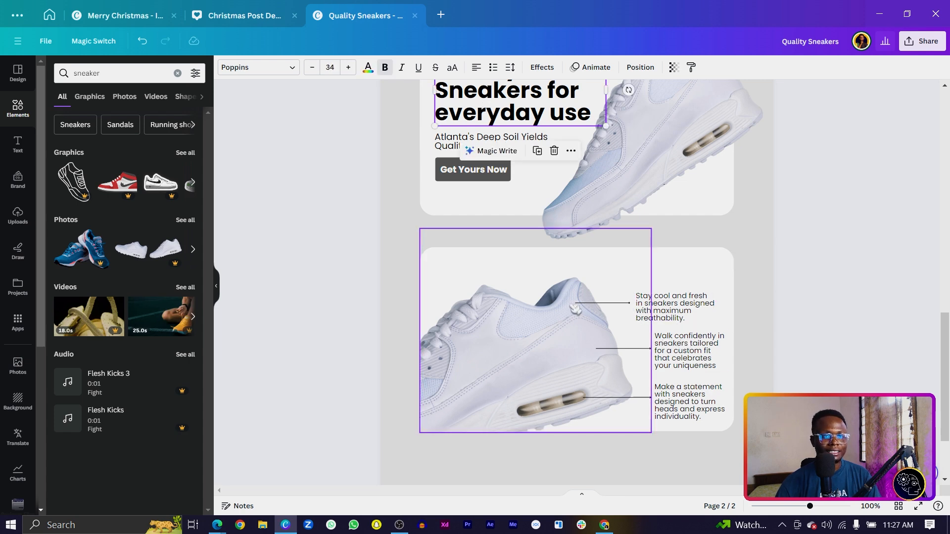
{"action": "left_click_drag", "start_coordinate": [489, 109], "coordinate": [568, 287]}
{"action": "double_click", "coordinate": [569, 286]}
{"action": "type", "text": "Run with the best shoes"}
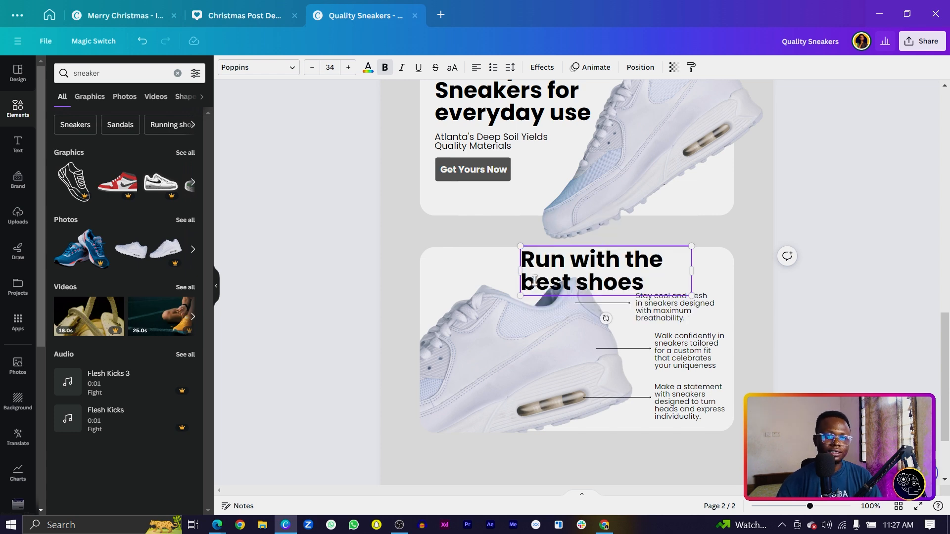
{"action": "left_click_drag", "start_coordinate": [518, 271], "coordinate": [532, 297]}
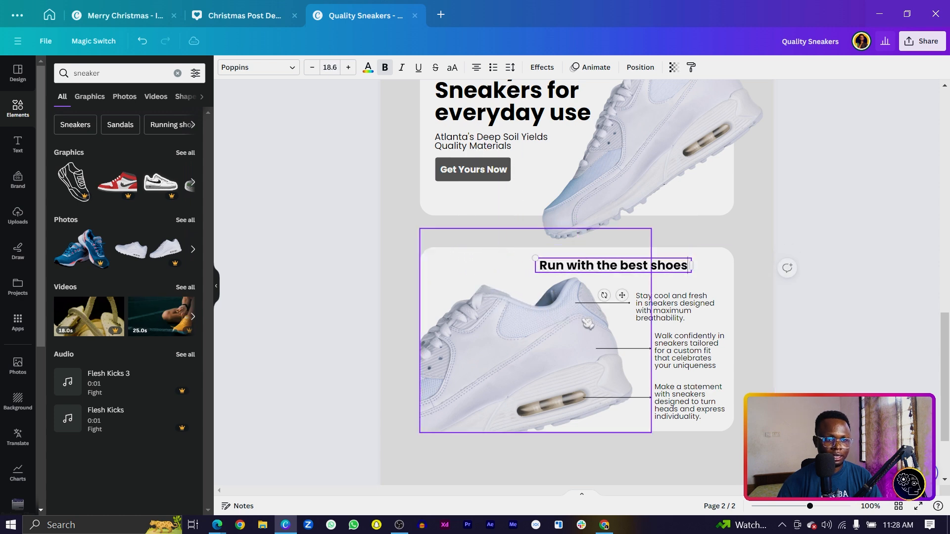
{"action": "left_click_drag", "start_coordinate": [619, 293], "coordinate": [592, 296]}
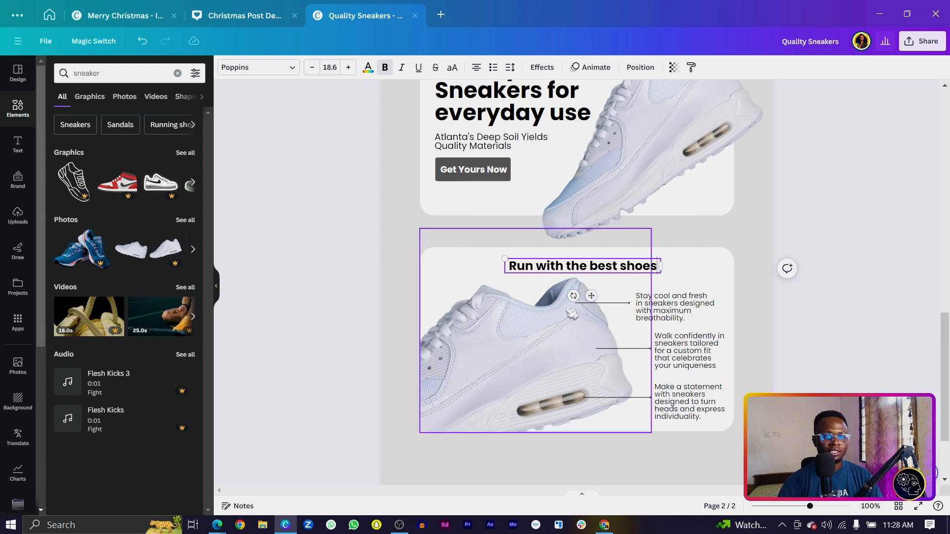
{"action": "scroll", "coordinate": [608, 379], "scroll_direction": "down", "scroll_amount": 2}
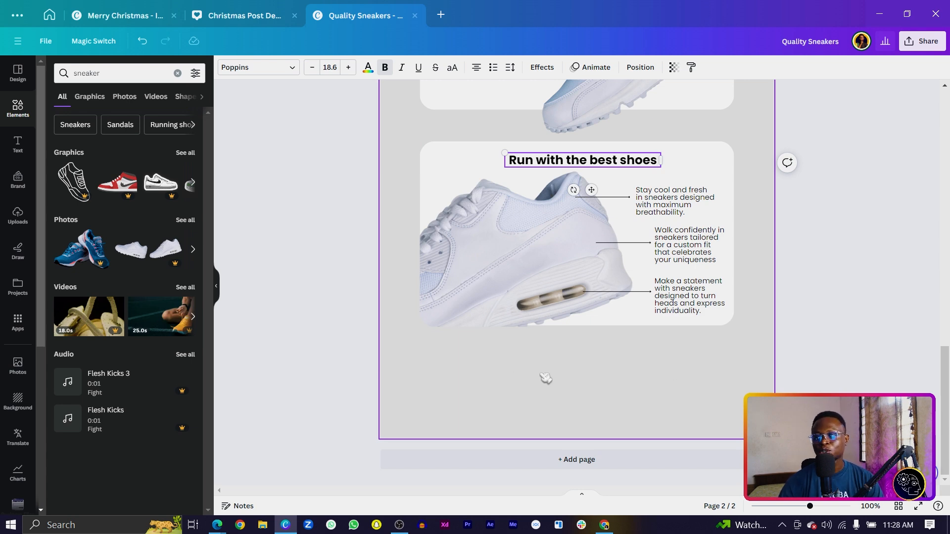
{"action": "left_click", "coordinate": [661, 363]}
{"action": "key", "text": "Tab"}
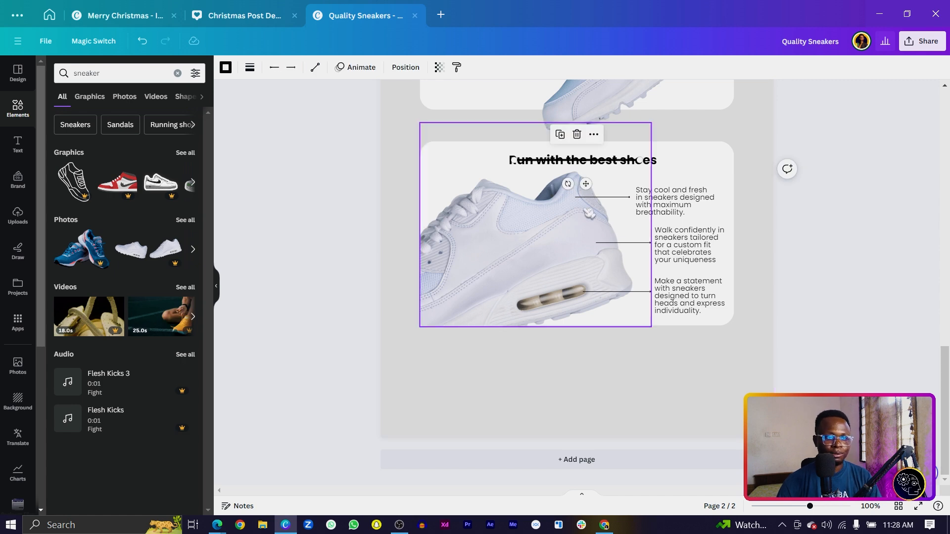
Move the divider line below the sneaker card, lengthen it, set weight 2 and centre it on the page.
{"action": "left_click_drag", "start_coordinate": [585, 184], "coordinate": [592, 373]}
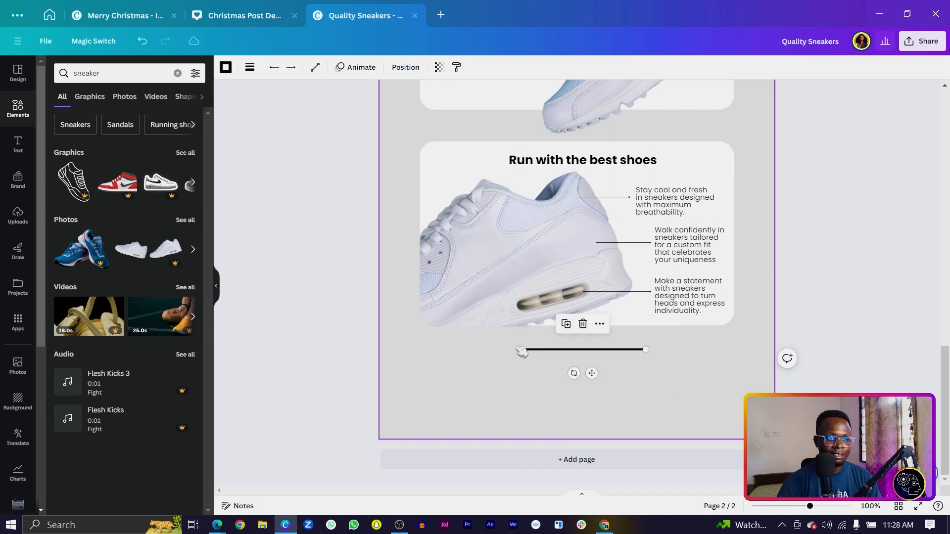
{"action": "left_click_drag", "start_coordinate": [520, 348], "coordinate": [432, 350]}
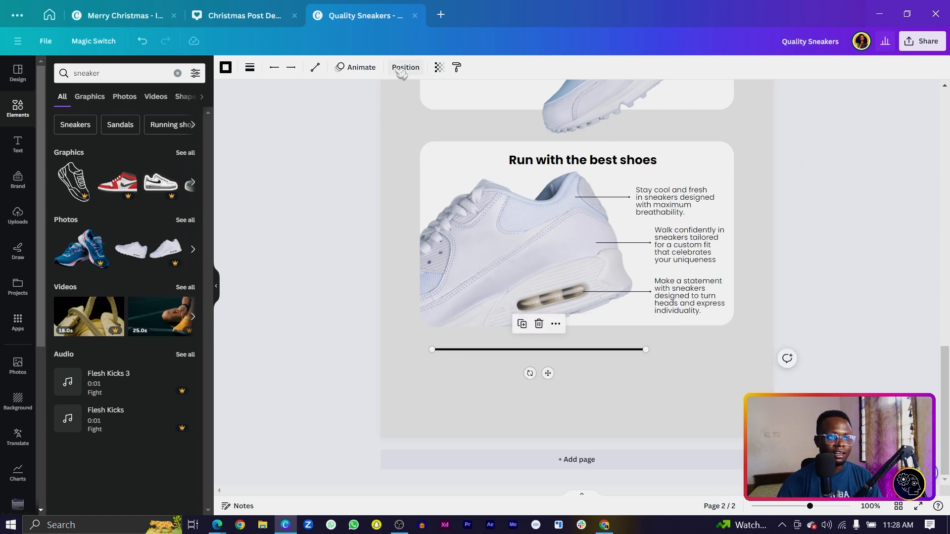
{"action": "left_click", "coordinate": [251, 69]}
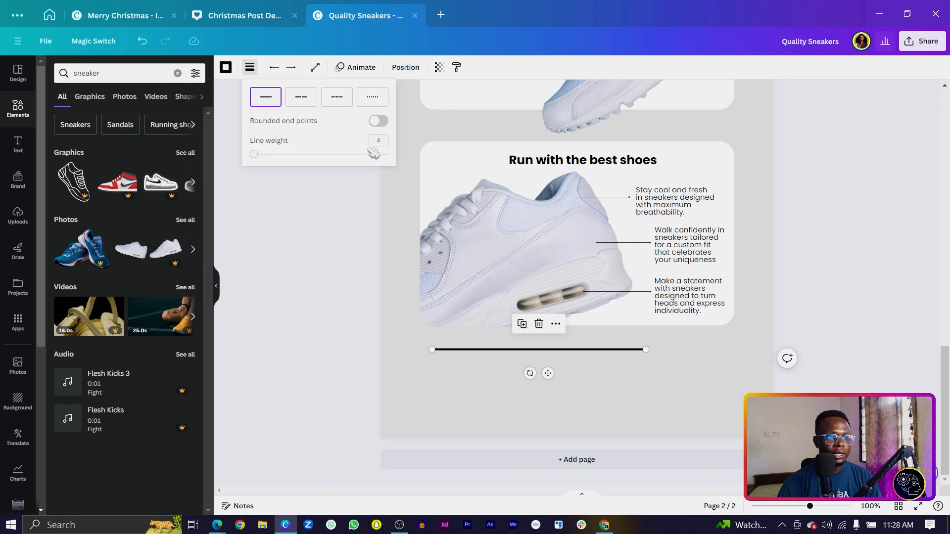
{"action": "type", "text": "2"}
{"action": "left_click_drag", "start_coordinate": [548, 373], "coordinate": [594, 371]}
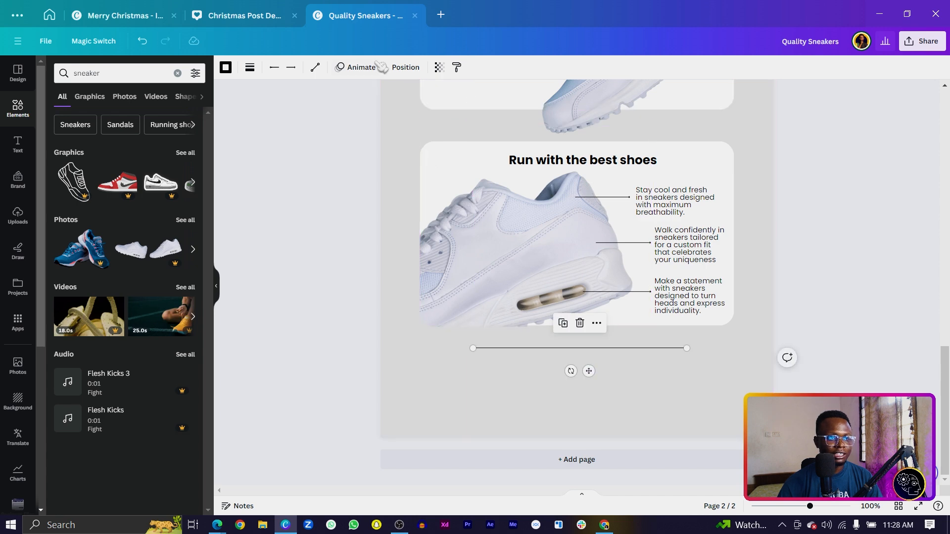
{"action": "left_click", "coordinate": [406, 68]}
{"action": "left_click", "coordinate": [173, 179]}
{"action": "left_click", "coordinate": [405, 251]}
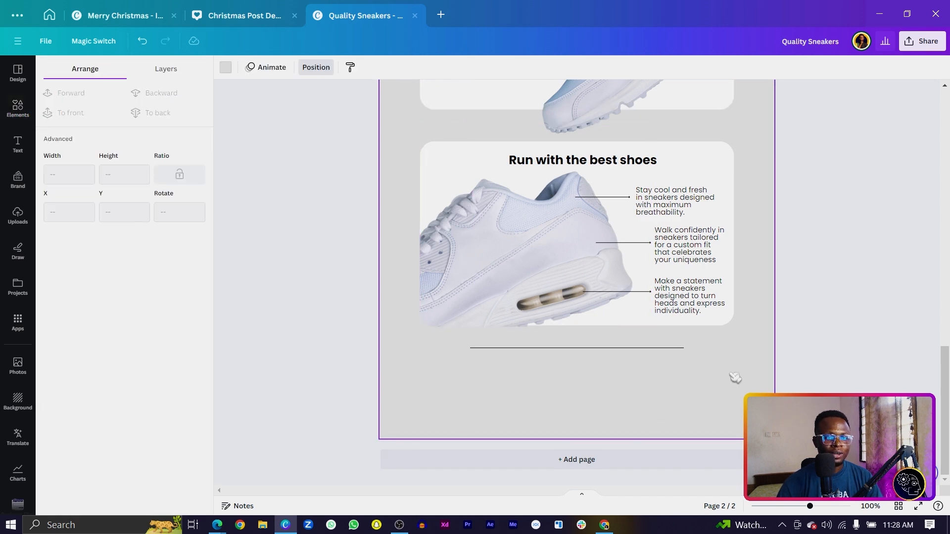
Copy the 'Run with the best shoes' heading and the first feature blurb below the line.
{"action": "left_click", "coordinate": [585, 165]}
{"action": "left_click_drag", "start_coordinate": [586, 167], "coordinate": [568, 371]}
{"action": "left_click", "coordinate": [652, 212]}
{"action": "left_click_drag", "start_coordinate": [652, 212], "coordinate": [562, 403]}
{"action": "left_click_drag", "start_coordinate": [520, 367], "coordinate": [520, 360]}
Widen the copied blurb, centre-align its text and centre it on the page.
{"action": "left_click", "coordinate": [554, 389]}
{"action": "left_click_drag", "start_coordinate": [546, 391], "coordinate": [461, 393]}
{"action": "key", "text": "ctrl+shift+c"}
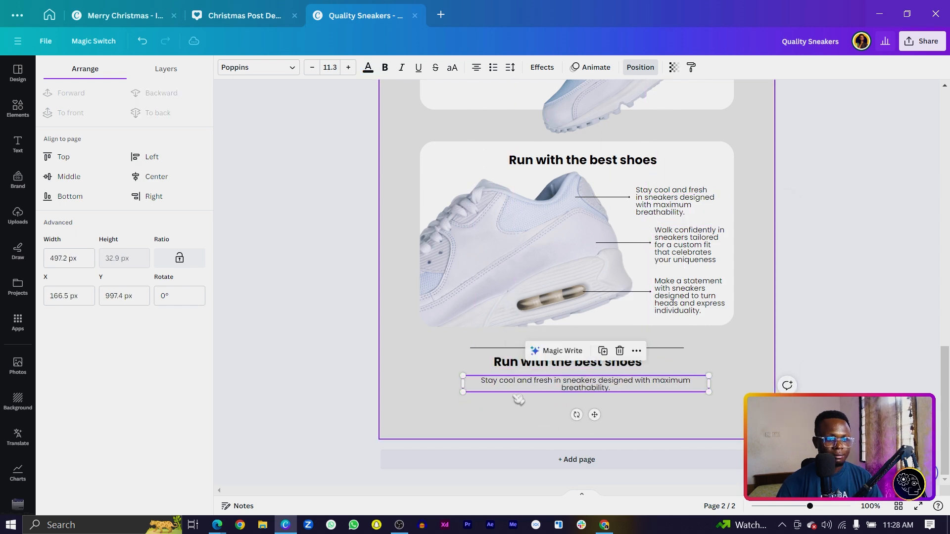
{"action": "left_click_drag", "start_coordinate": [528, 390], "coordinate": [517, 383]}
Reword the heading to 'Join over 7 million happy runners' and widen both text boxes.
{"action": "left_click", "coordinate": [520, 363]}
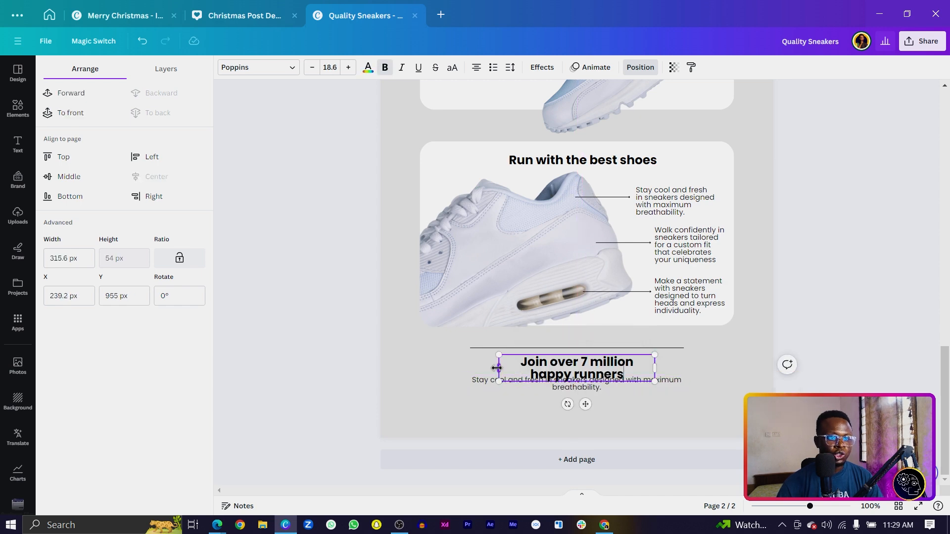
{"action": "left_click_drag", "start_coordinate": [496, 365], "coordinate": [462, 364]}
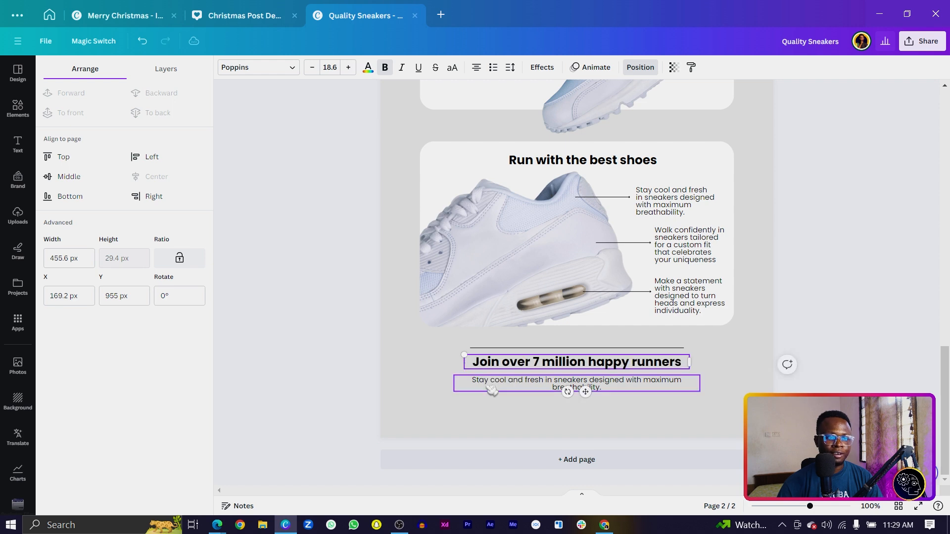
{"action": "left_click", "coordinate": [470, 389]}
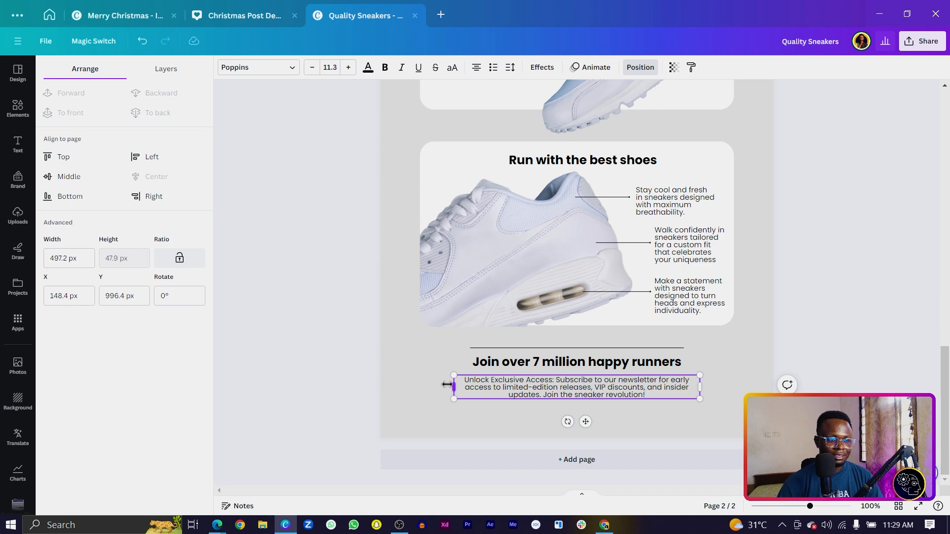
{"action": "left_click_drag", "start_coordinate": [447, 385], "coordinate": [438, 382]}
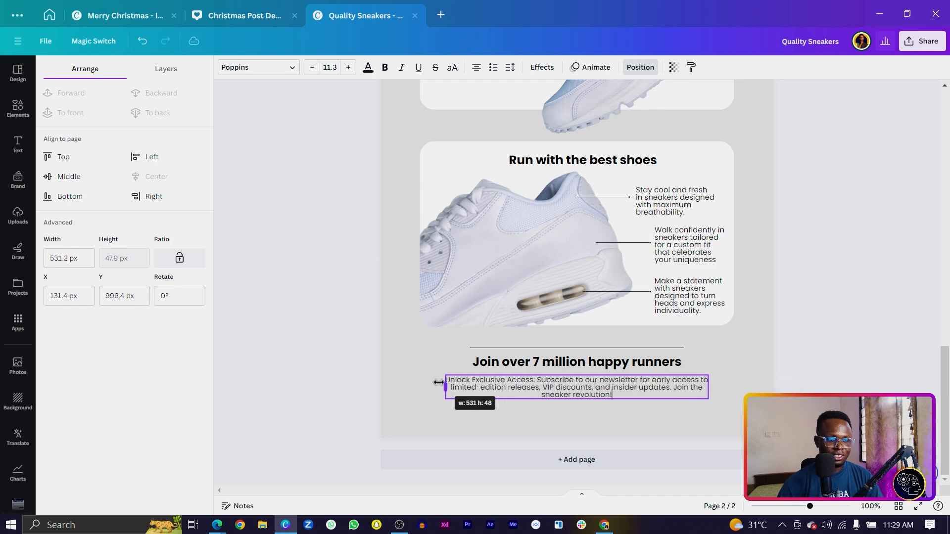
{"action": "left_click", "coordinate": [494, 407]}
Move the heading and newsletter paragraph up together toward the divider line.
{"action": "left_click_drag", "start_coordinate": [497, 407], "coordinate": [532, 346]}
{"action": "left_click_drag", "start_coordinate": [499, 384], "coordinate": [490, 372]}
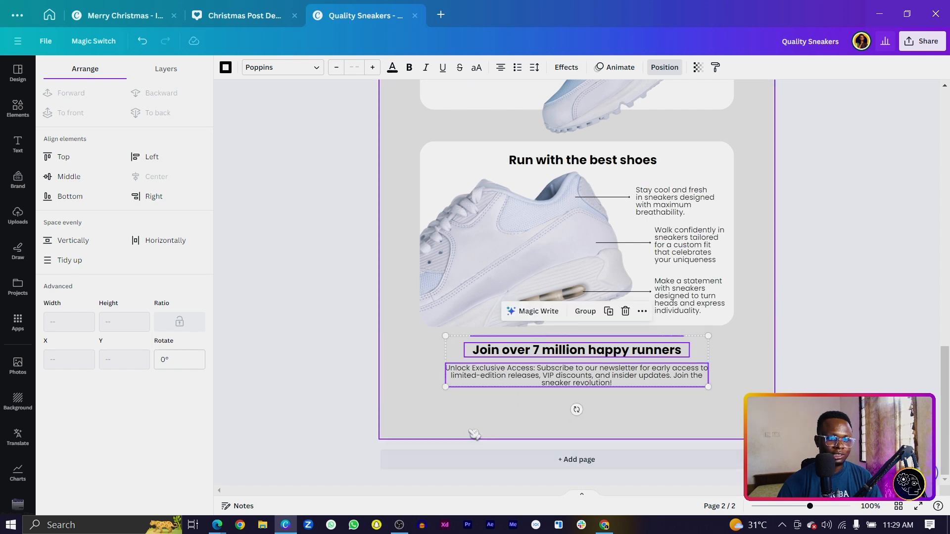
{"action": "left_click", "coordinate": [616, 428]}
{"action": "key", "text": "ctrl+z"}
{"action": "key", "text": "ctrl+z"}
{"action": "key", "text": "ctrl+z"}
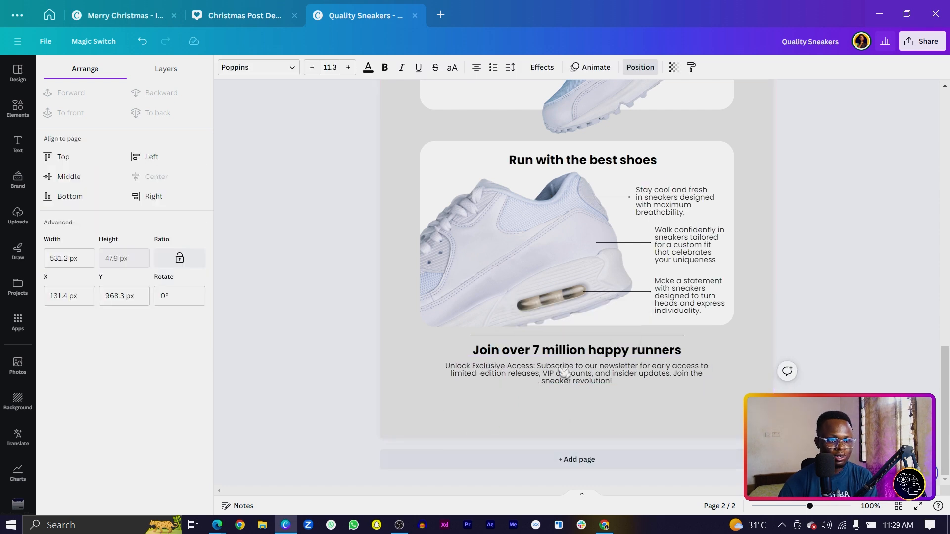
Place a 'Get Yours Now' button copy centred below the newsletter paragraph and check the page layout.
{"action": "key", "text": "ctrl+z"}
{"action": "key", "text": "ctrl+z"}
{"action": "key", "text": "ctrl+z"}
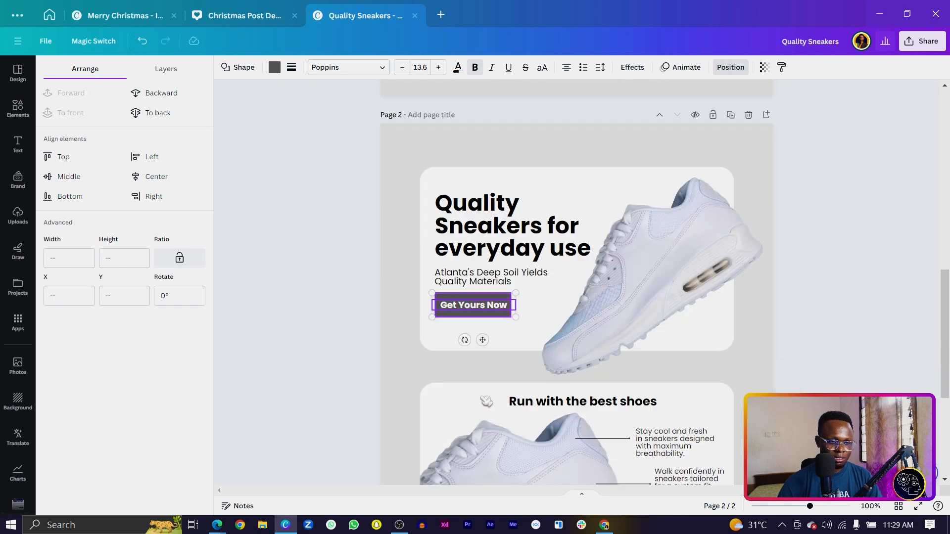
{"action": "left_click_drag", "start_coordinate": [569, 282], "coordinate": [567, 402]}
{"action": "left_click", "coordinate": [487, 414]}
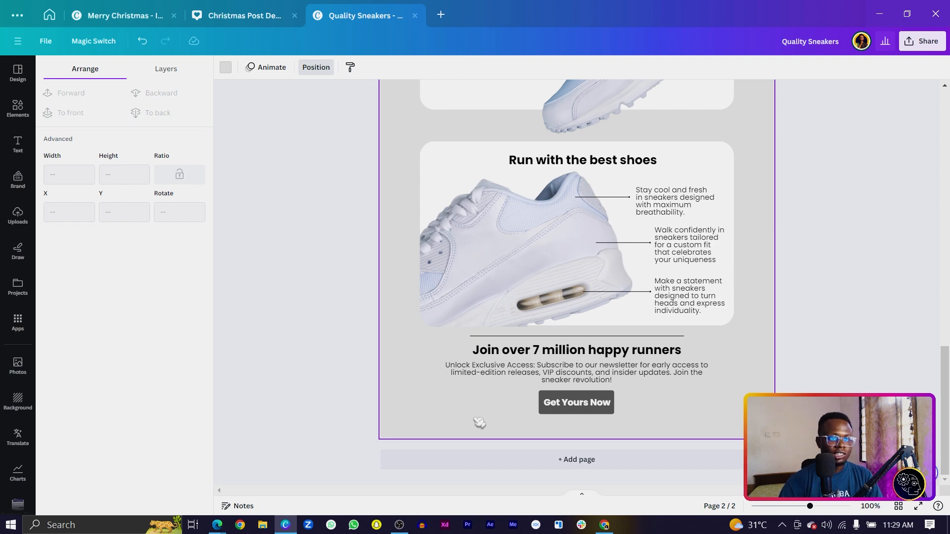
{"action": "scroll", "coordinate": [478, 422], "scroll_direction": "up", "scroll_amount": 10}
{"action": "left_click_drag", "start_coordinate": [388, 242], "coordinate": [811, 450]}
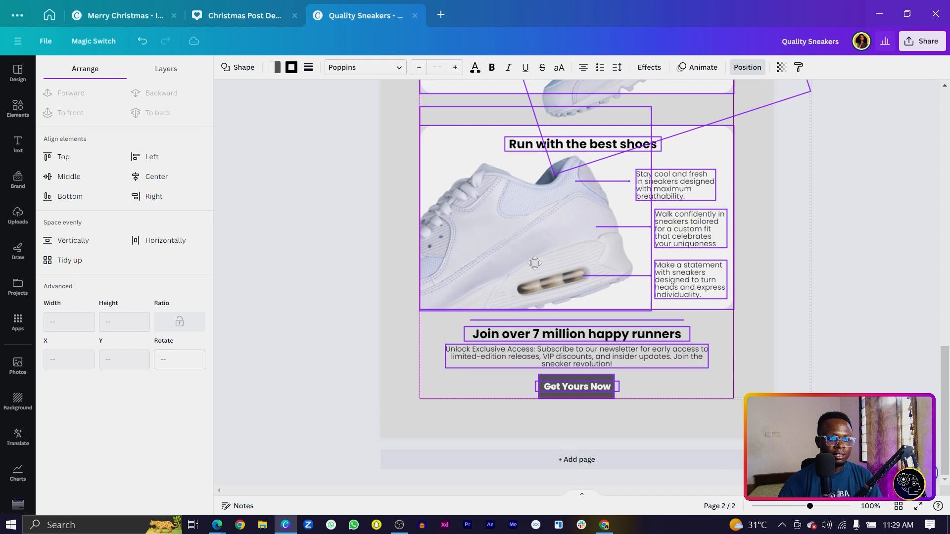
{"action": "scroll", "coordinate": [539, 276], "scroll_direction": "up", "scroll_amount": 3}
{"action": "scroll", "coordinate": [539, 276], "scroll_direction": "down", "scroll_amount": 3}
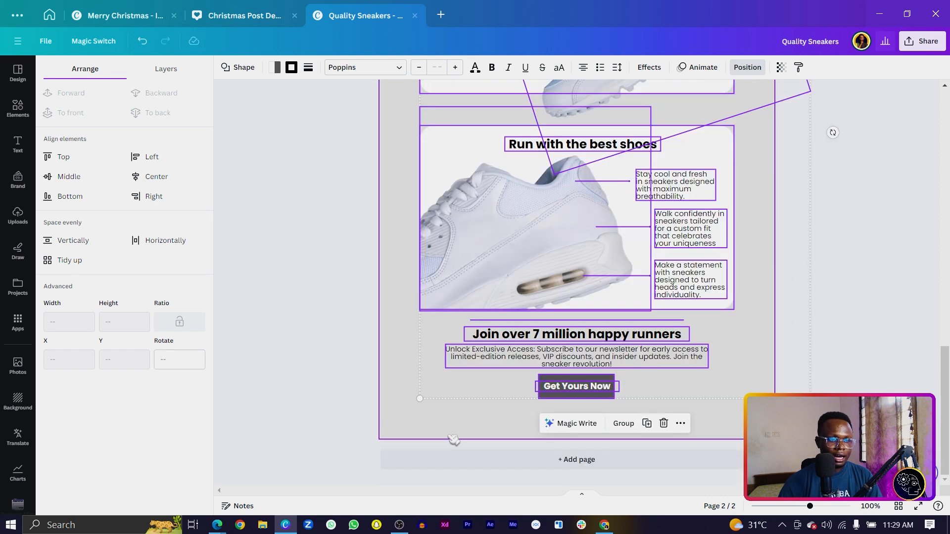
{"action": "left_click", "coordinate": [557, 437]}
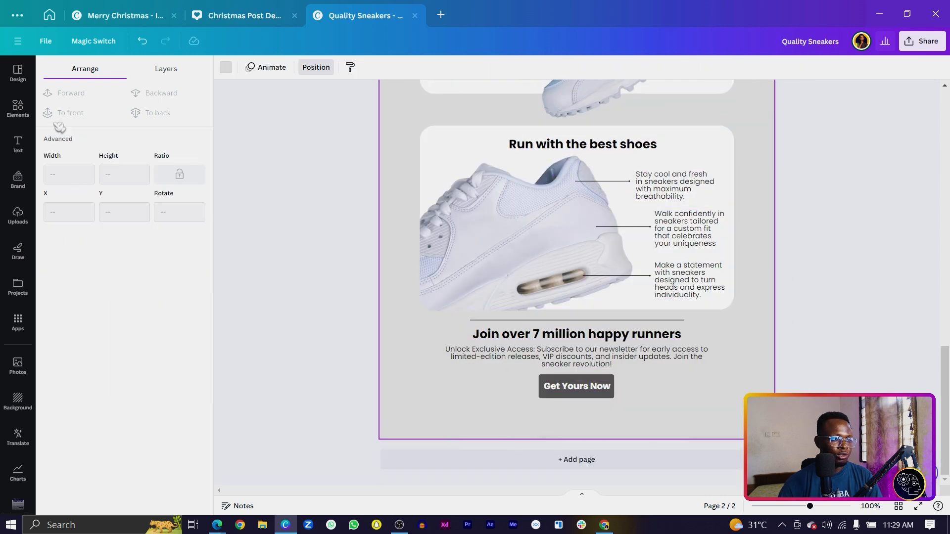
{"action": "left_click", "coordinate": [20, 107]}
Search graphics for 'faceb' and add a circular Facebook logo near the page bottom.
{"action": "left_click", "coordinate": [130, 69]}
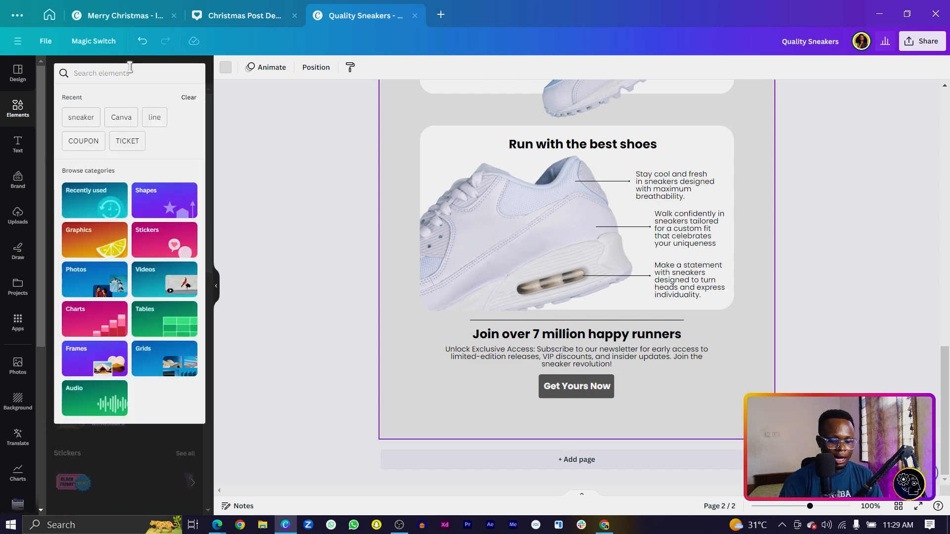
{"action": "type", "text": "faceb"}
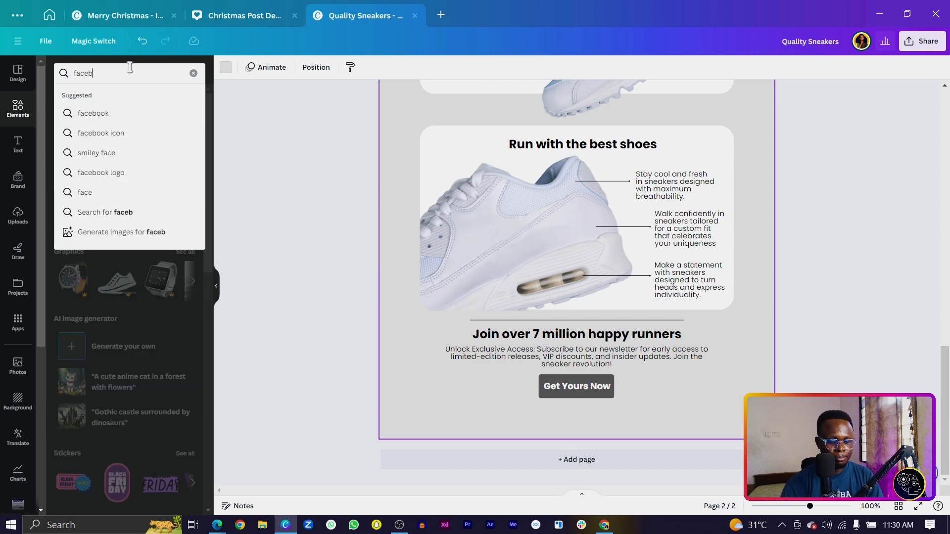
{"action": "key", "text": "Return"}
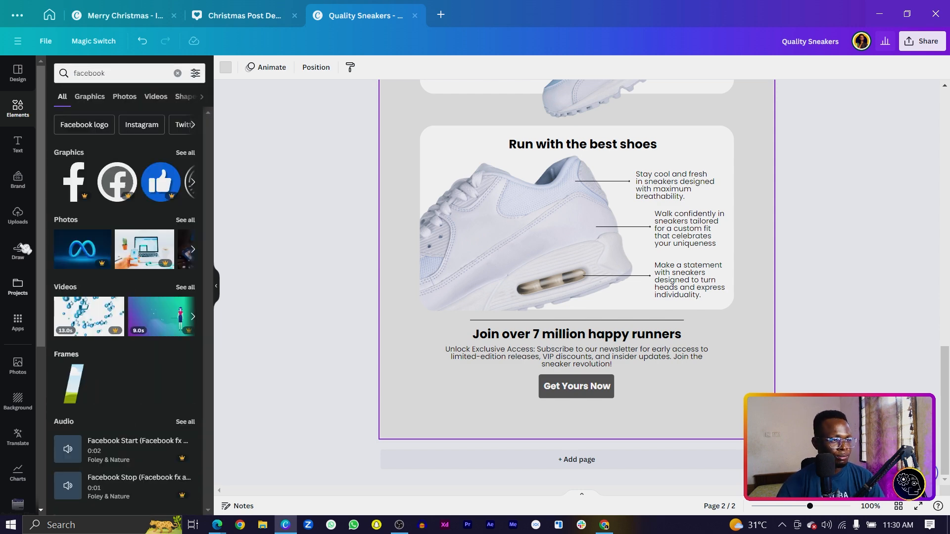
{"action": "left_click", "coordinate": [90, 97]}
{"action": "left_click", "coordinate": [79, 267]}
{"action": "left_click_drag", "start_coordinate": [594, 146], "coordinate": [477, 343]}
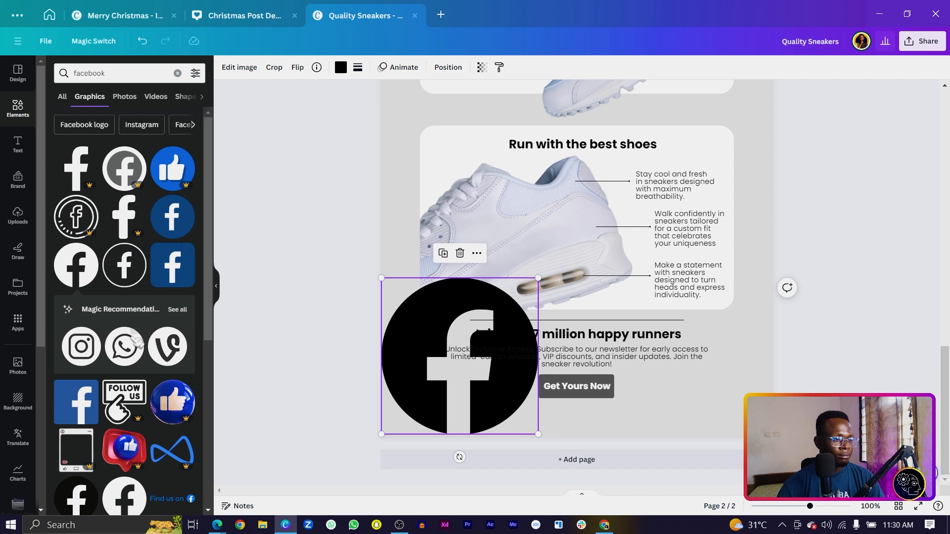
Add Twitter, Pinterest and YouTube icons from the recommended social icons set.
{"action": "scroll", "coordinate": [134, 340], "scroll_direction": "down", "scroll_amount": 3}
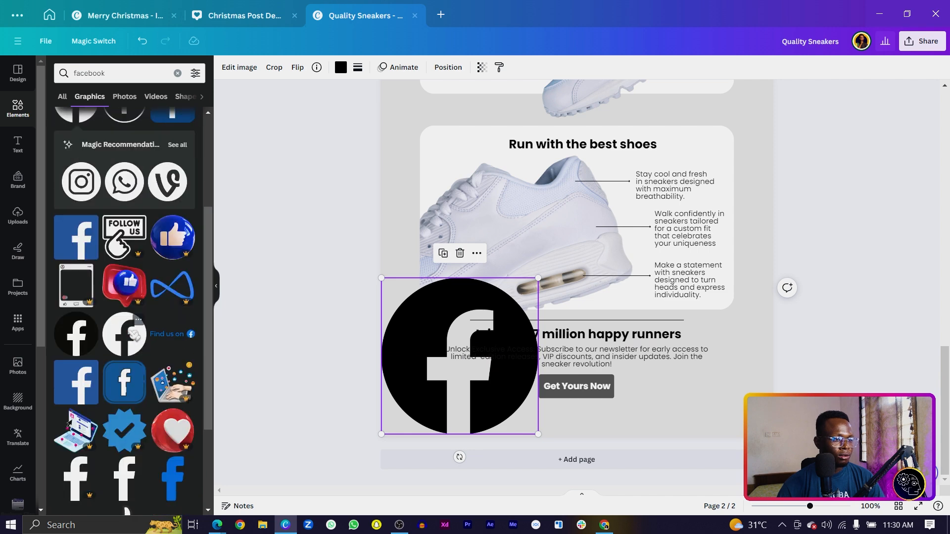
{"action": "left_click", "coordinate": [179, 145]}
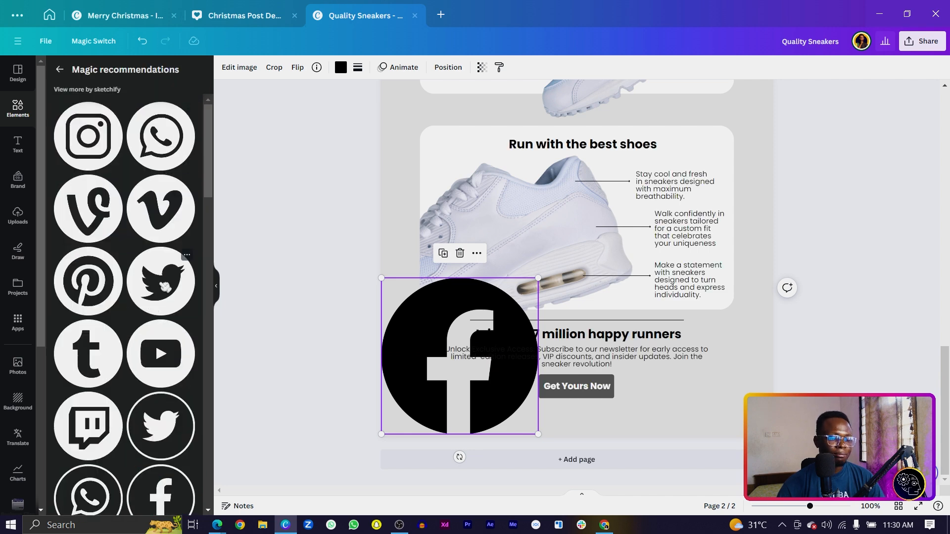
{"action": "left_click_drag", "start_coordinate": [203, 290], "coordinate": [434, 393]}
{"action": "left_click_drag", "start_coordinate": [84, 287], "coordinate": [487, 358]}
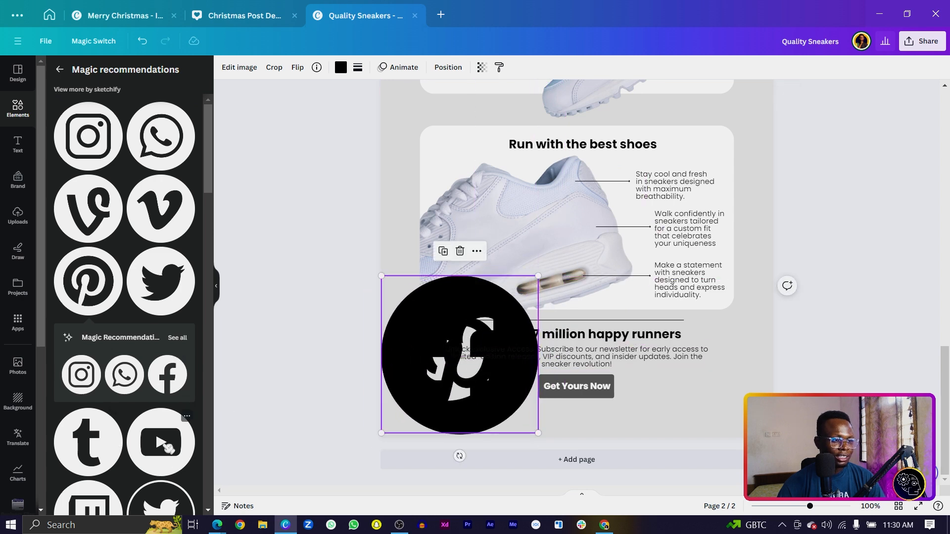
{"action": "left_click_drag", "start_coordinate": [168, 447], "coordinate": [461, 398]}
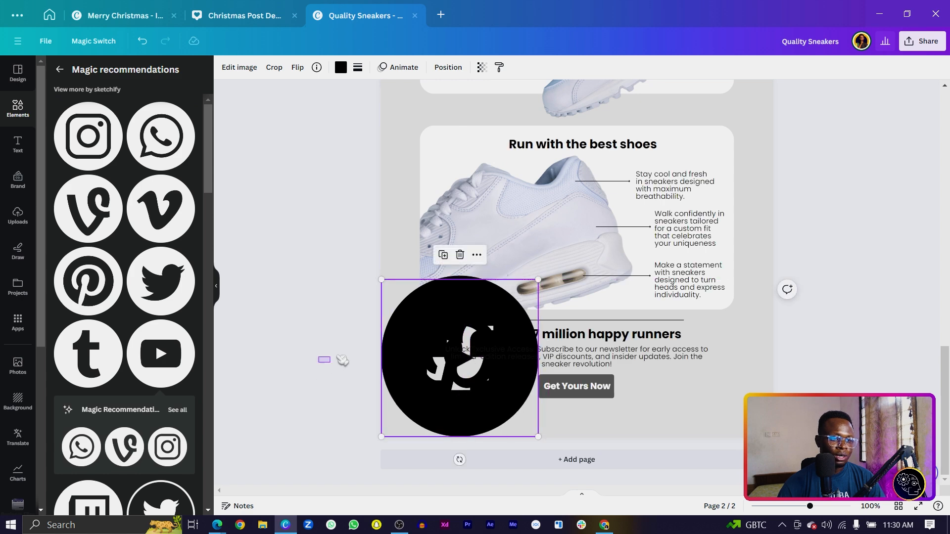
Shrink the icons and line all four up centred under the Get Yours Now button.
{"action": "left_click_drag", "start_coordinate": [539, 276], "coordinate": [526, 415]}
{"action": "key", "text": "ctrl+d"}
{"action": "key", "text": "ctrl+d"}
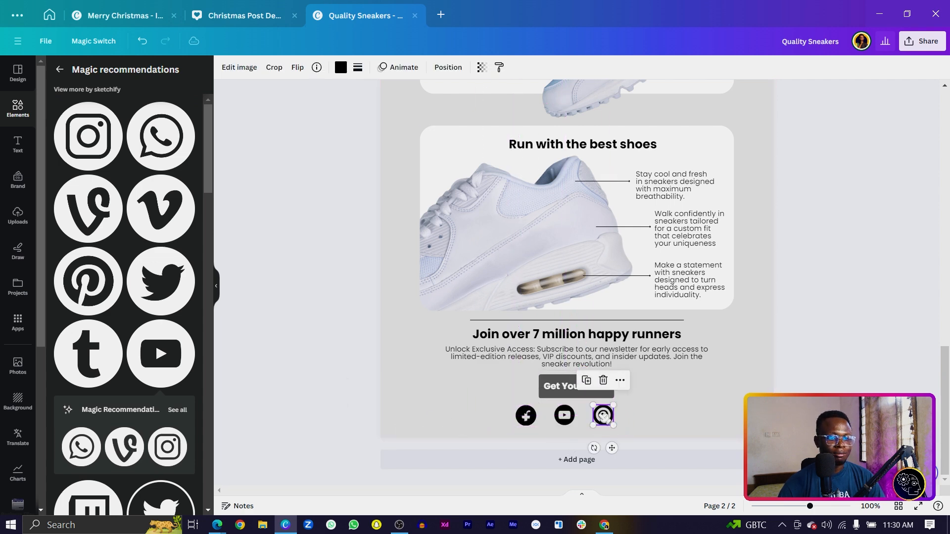
{"action": "left_click_drag", "start_coordinate": [509, 429], "coordinate": [558, 407]}
{"action": "key", "text": "ctrl+plus"}
{"action": "scroll", "coordinate": [561, 429], "scroll_direction": "up", "scroll_amount": 3}
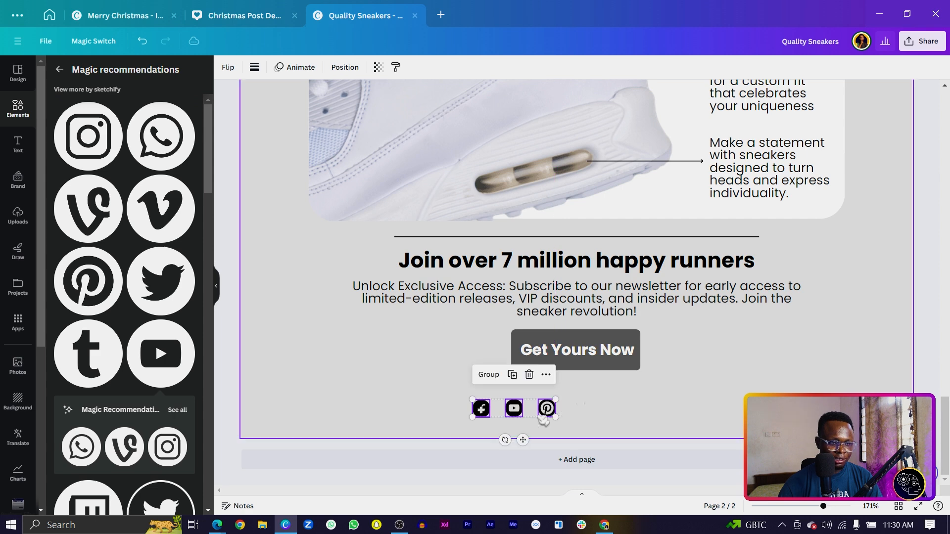
{"action": "left_click", "coordinate": [661, 419]}
{"action": "left_click_drag", "start_coordinate": [648, 401], "coordinate": [707, 415]}
{"action": "left_click", "coordinate": [536, 406]}
{"action": "left_click_drag", "start_coordinate": [607, 405], "coordinate": [623, 405]}
Recolour the Twitter, Facebook, YouTube and Pinterest icons to dark grey #585858.
{"action": "left_click", "coordinate": [692, 404]}
{"action": "left_click", "coordinate": [525, 402]}
{"action": "left_click", "coordinate": [341, 67]}
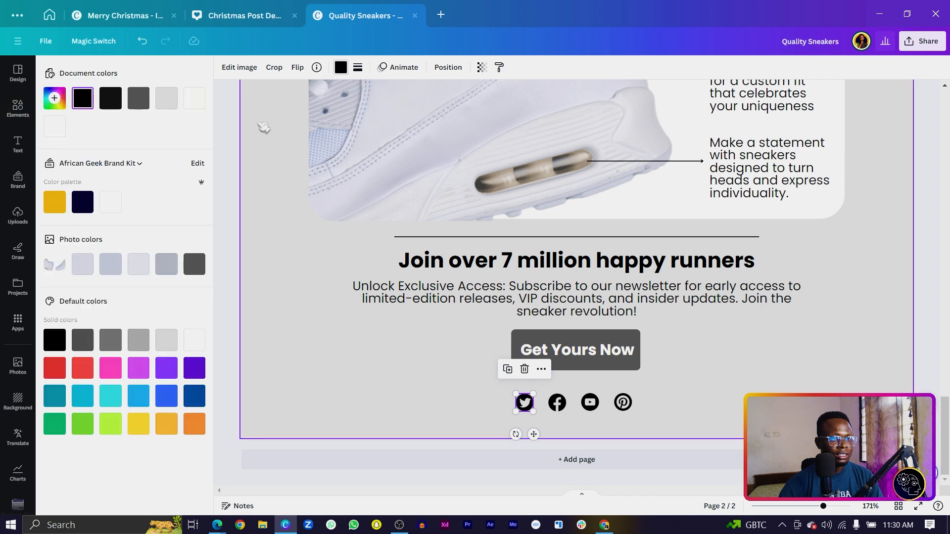
{"action": "left_click", "coordinate": [132, 97]}
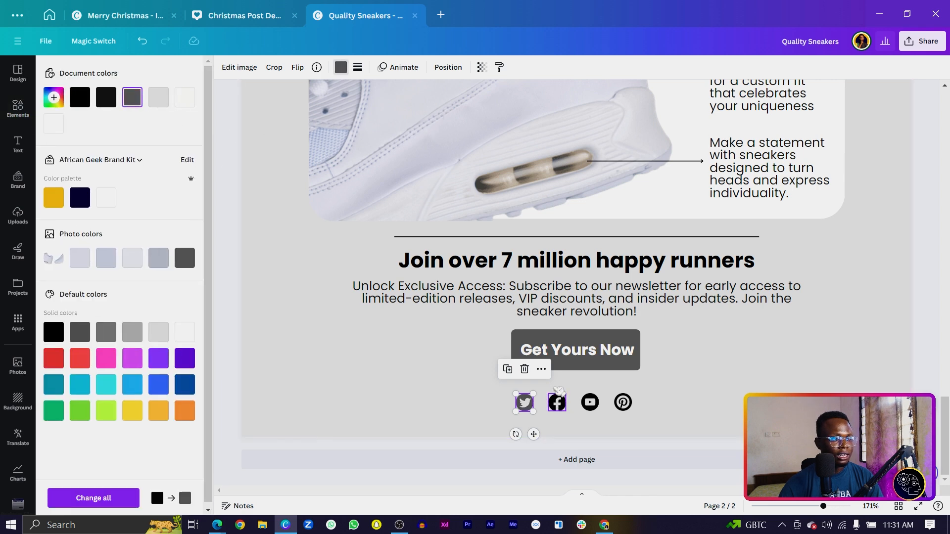
{"action": "left_click", "coordinate": [557, 403]}
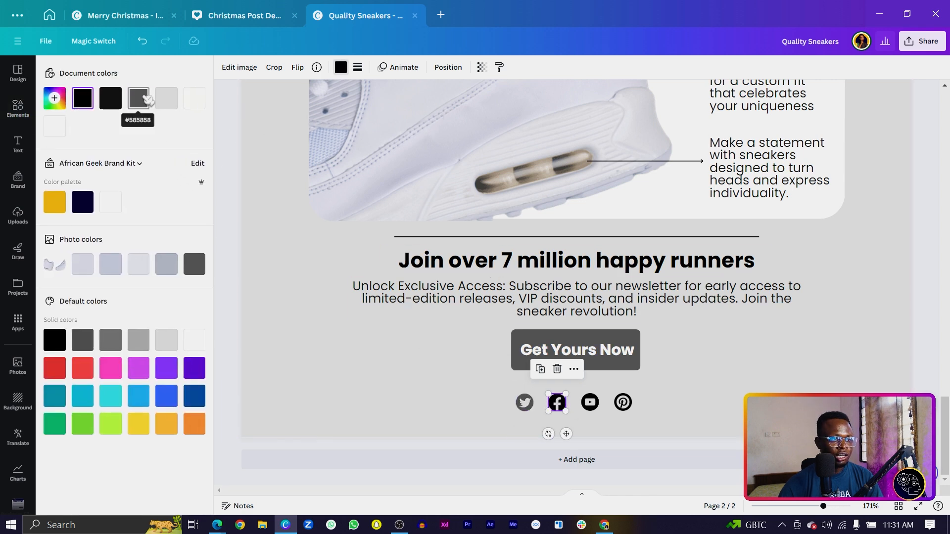
{"action": "left_click", "coordinate": [148, 104]}
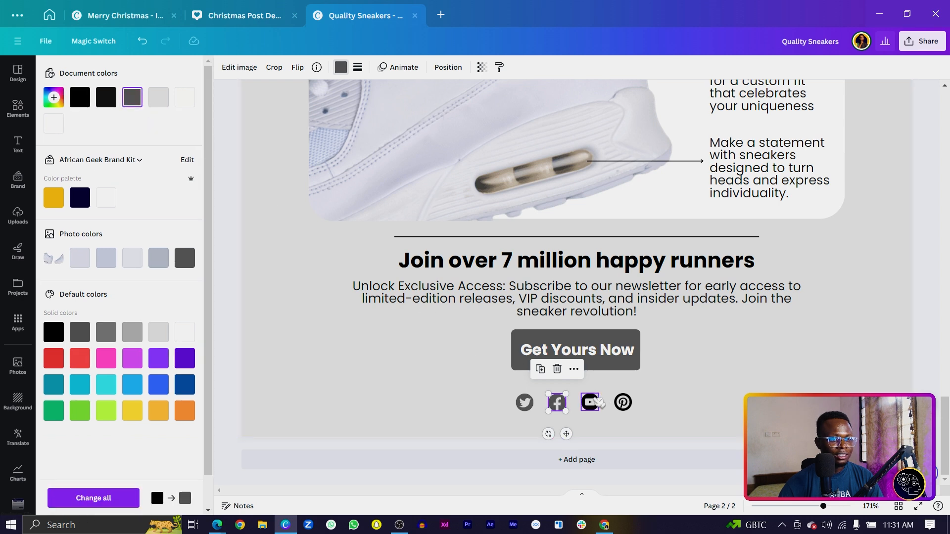
{"action": "key", "text": "Tab"}
{"action": "left_click", "coordinate": [148, 98]}
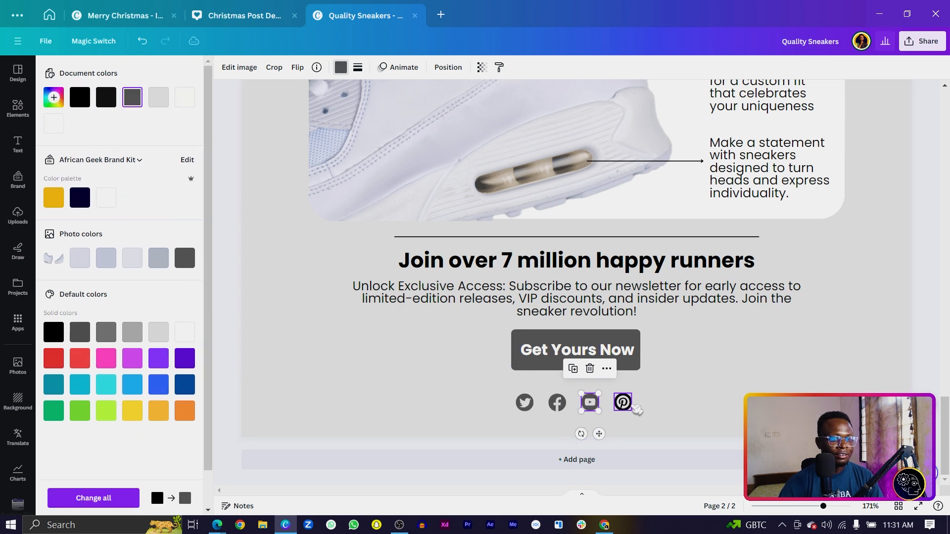
{"action": "key", "text": "Tab"}
{"action": "left_click", "coordinate": [147, 100]}
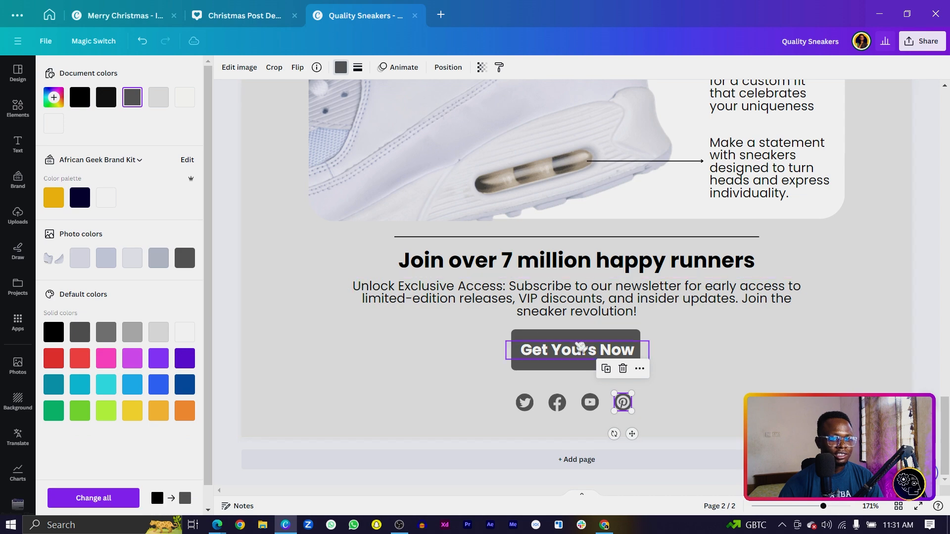
{"action": "left_click", "coordinate": [731, 403]}
Review the finished sneaker page and bring up the design's Share panel.
{"action": "scroll", "coordinate": [813, 391], "scroll_direction": "down", "scroll_amount": 2, "text": "ctrl"}
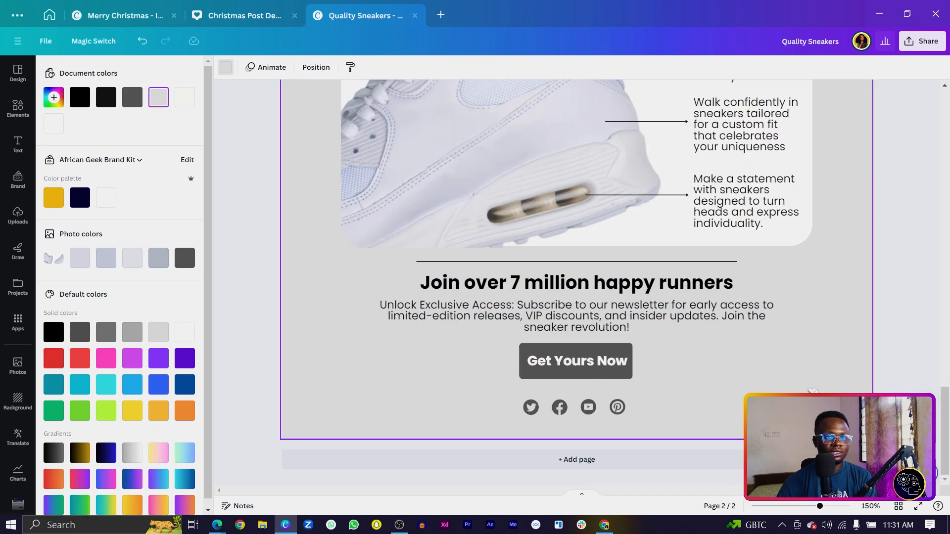
{"action": "scroll", "coordinate": [812, 390], "scroll_direction": "up", "scroll_amount": 3}
{"action": "scroll", "coordinate": [812, 391], "scroll_direction": "down", "scroll_amount": 1, "text": "ctrl"}
{"action": "scroll", "coordinate": [813, 391], "scroll_direction": "up", "scroll_amount": 5}
{"action": "scroll", "coordinate": [812, 391], "scroll_direction": "up", "scroll_amount": 3}
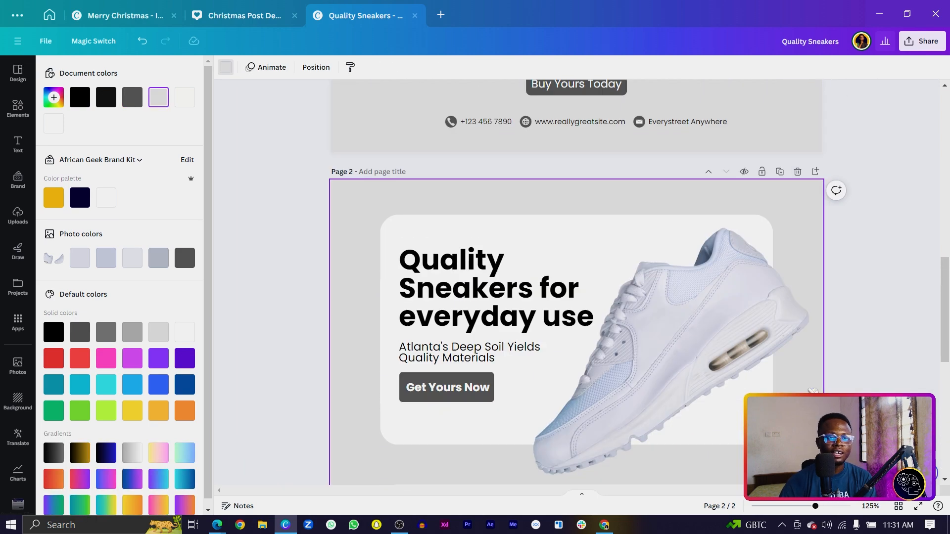
{"action": "scroll", "coordinate": [504, 263], "scroll_direction": "down", "scroll_amount": 3}
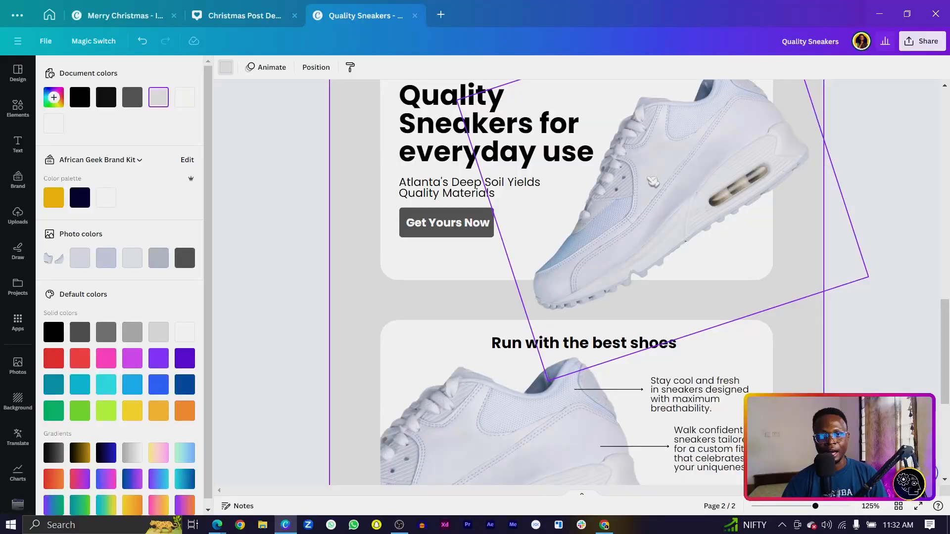
{"action": "left_click", "coordinate": [921, 42]}
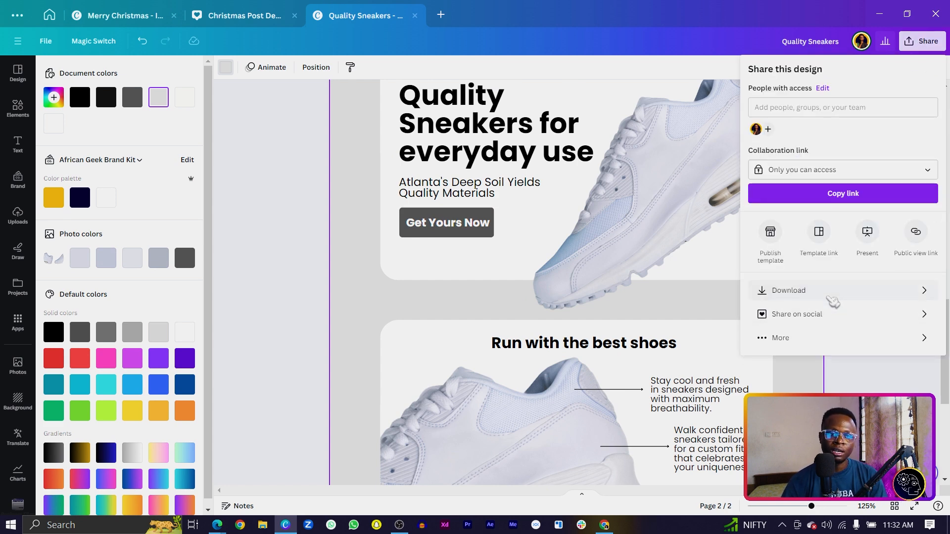
Save only page 2 of the design to Mailchimp and view it there.
{"action": "left_click", "coordinate": [863, 338]}
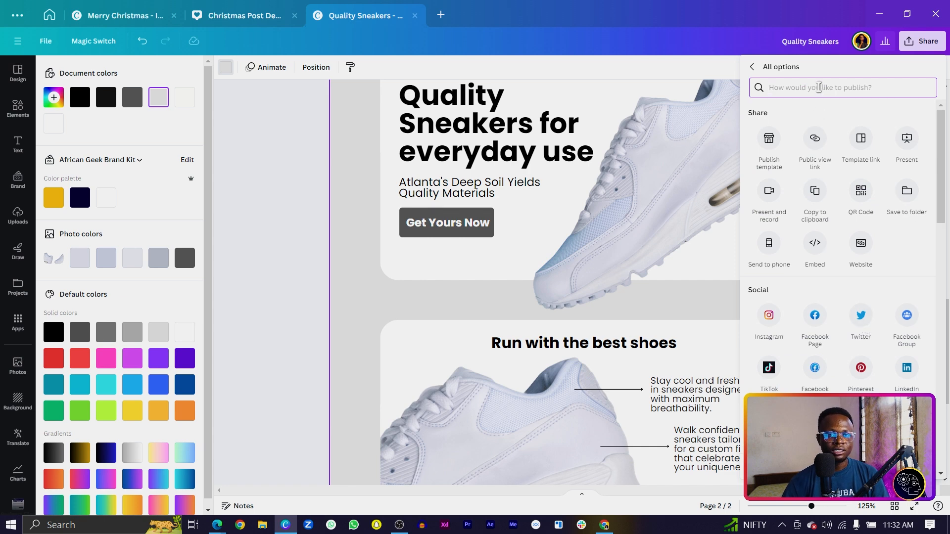
{"action": "type", "text": "mail"}
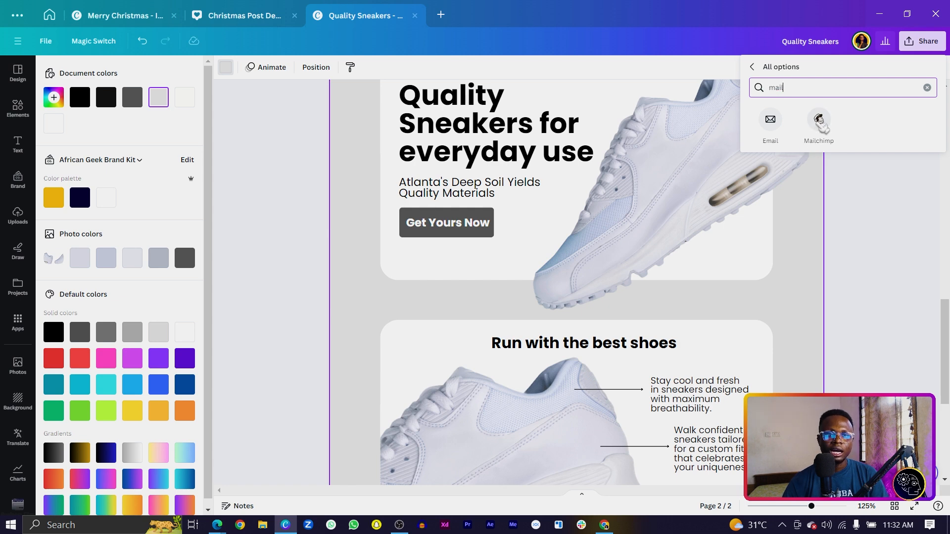
{"action": "left_click", "coordinate": [819, 121]}
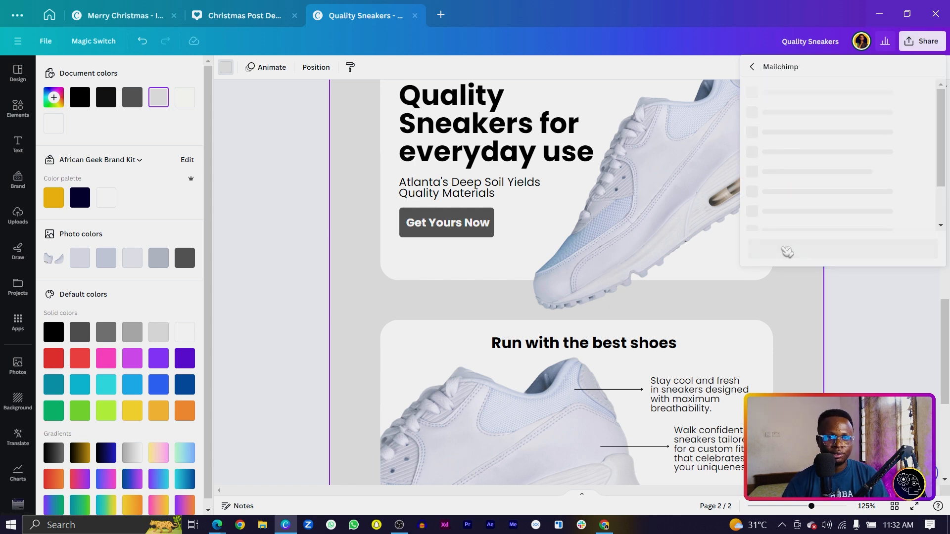
{"action": "left_click", "coordinate": [788, 129]}
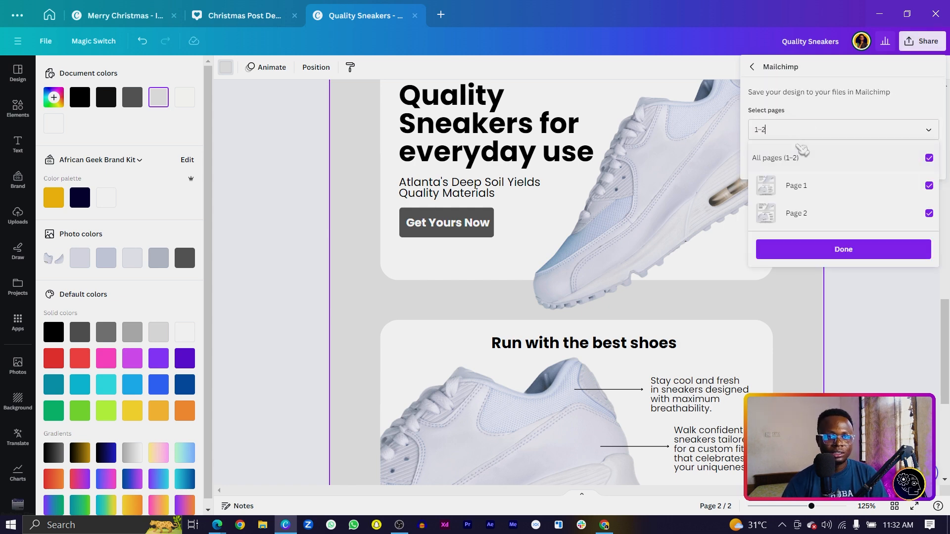
{"action": "left_click", "coordinate": [819, 185]}
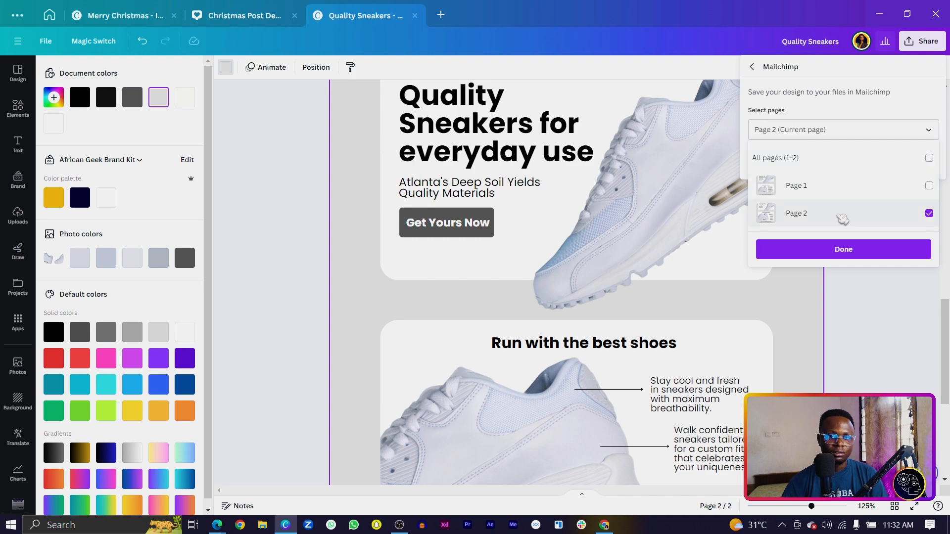
{"action": "left_click", "coordinate": [843, 251]}
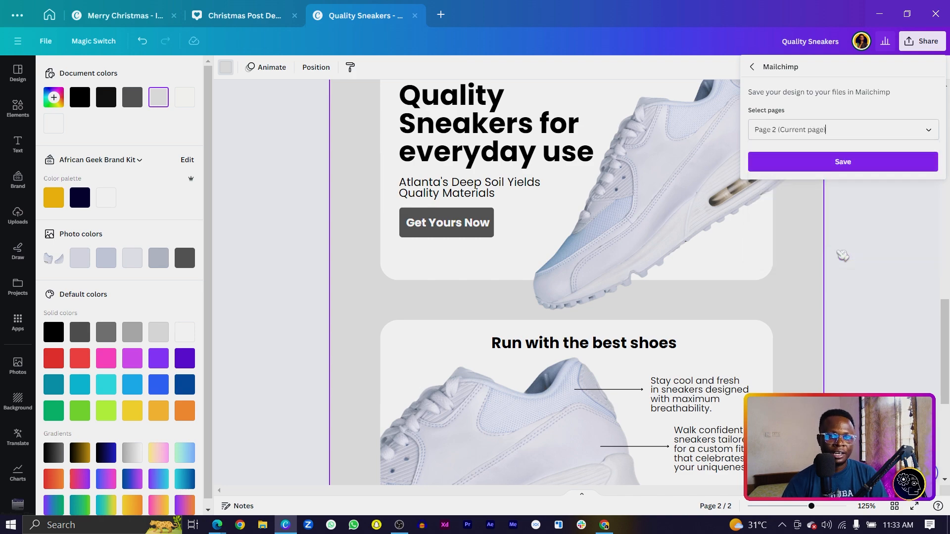
{"action": "left_click", "coordinate": [843, 162]}
{"action": "mouse_move", "coordinate": [228, 525]}
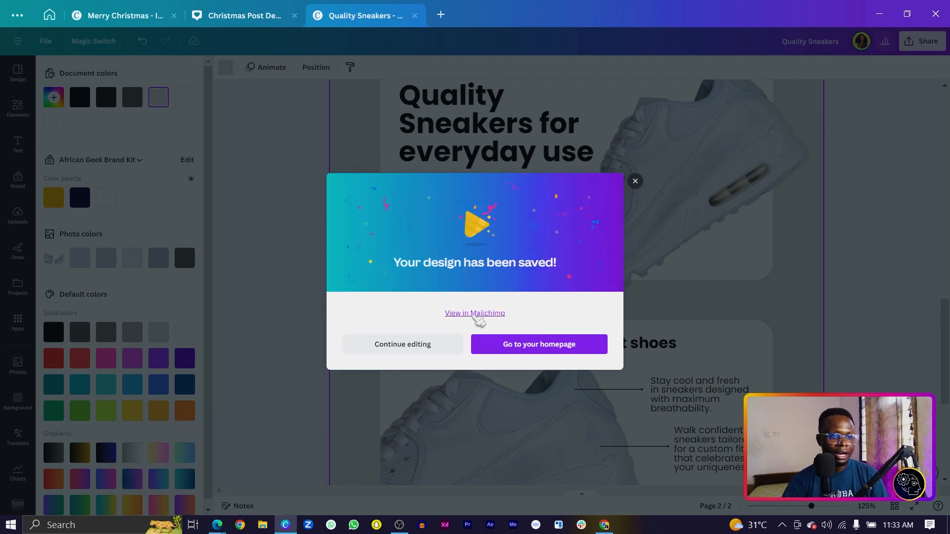
{"action": "left_click", "coordinate": [476, 314]}
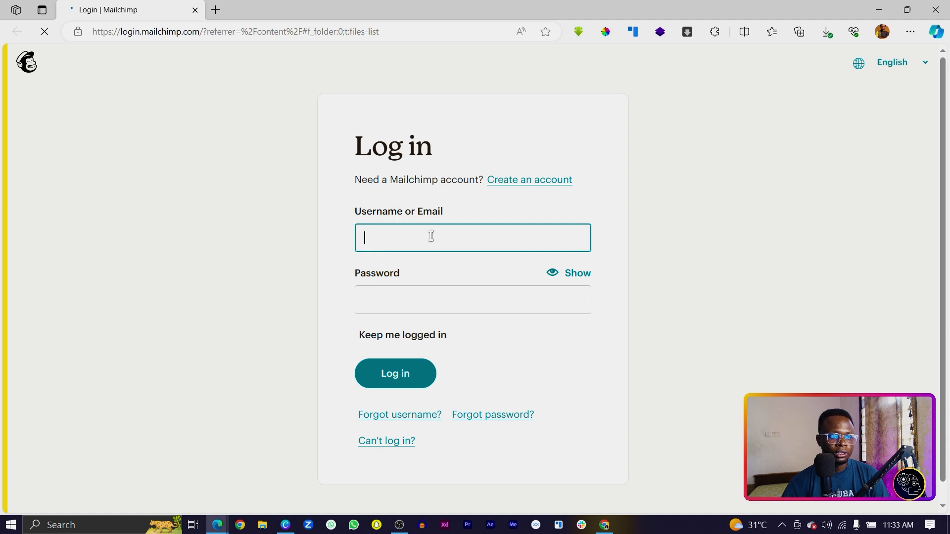
Log in to Mailchimp and create a new Regular email campaign from All campaigns.
{"action": "left_click", "coordinate": [384, 385]}
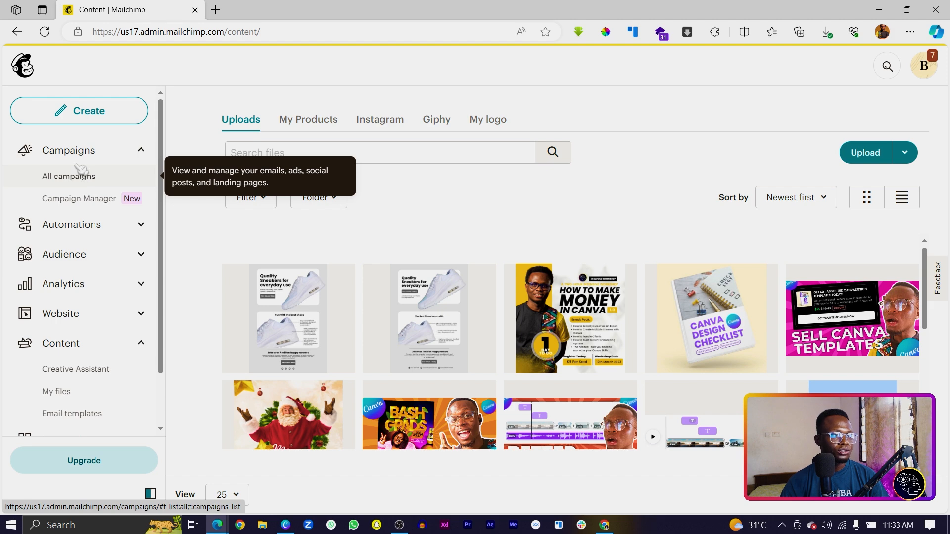
{"action": "left_click", "coordinate": [80, 179]}
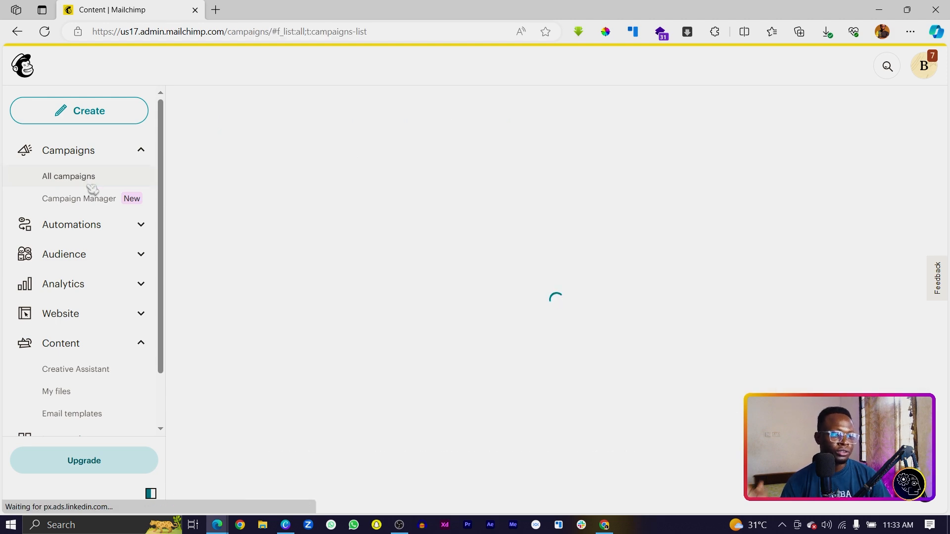
{"action": "left_click", "coordinate": [876, 181]}
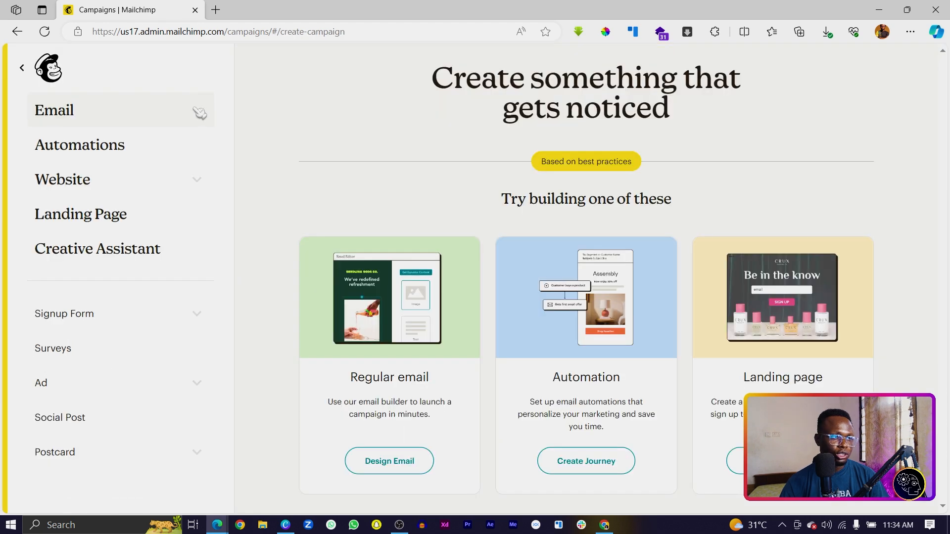
{"action": "left_click", "coordinate": [198, 113]}
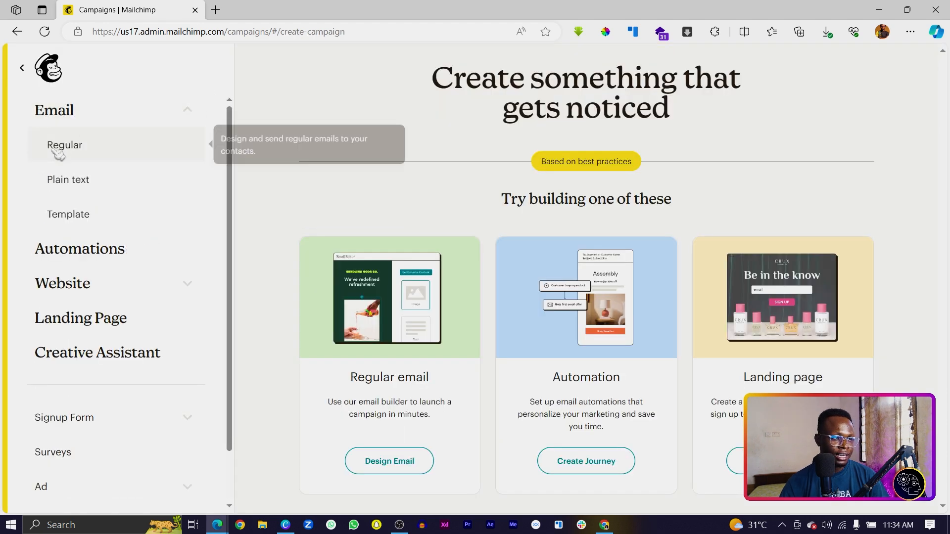
{"action": "left_click", "coordinate": [77, 156]}
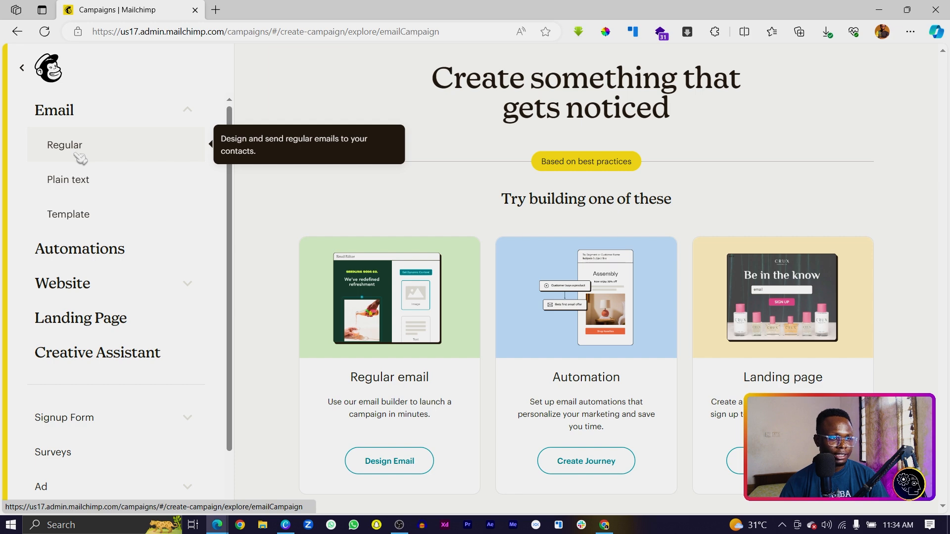
Name the new email 'Mailchimp test', begin it and review its setup checklist.
{"action": "left_click", "coordinate": [487, 317]}
{"action": "type", "text": "Mailc"}
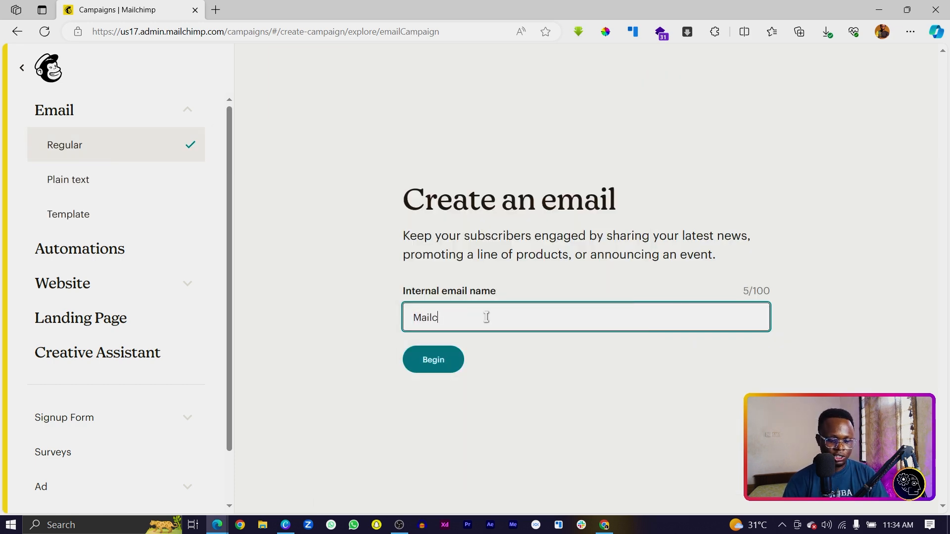
{"action": "type", "text": "himp test"}
{"action": "left_click", "coordinate": [452, 363]}
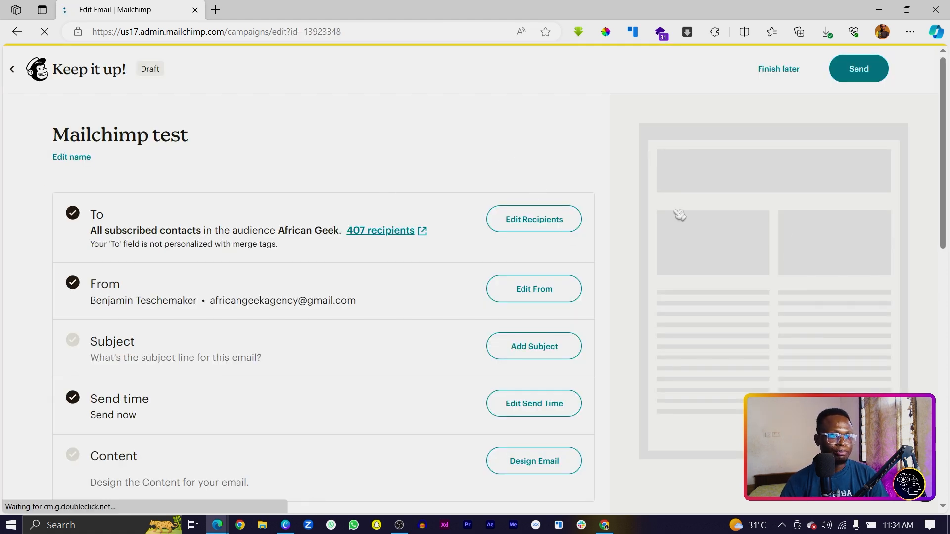
{"action": "scroll", "coordinate": [495, 327], "scroll_direction": "down", "scroll_amount": 3}
{"action": "scroll", "coordinate": [492, 334], "scroll_direction": "down", "scroll_amount": 1}
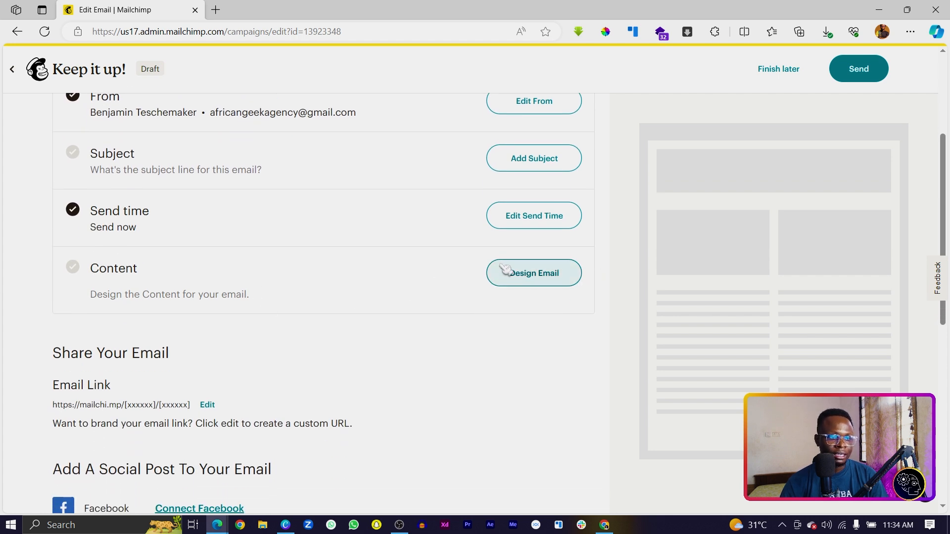
Apply the 'Start from scratch' template as the email's content layout.
{"action": "left_click", "coordinate": [527, 279]}
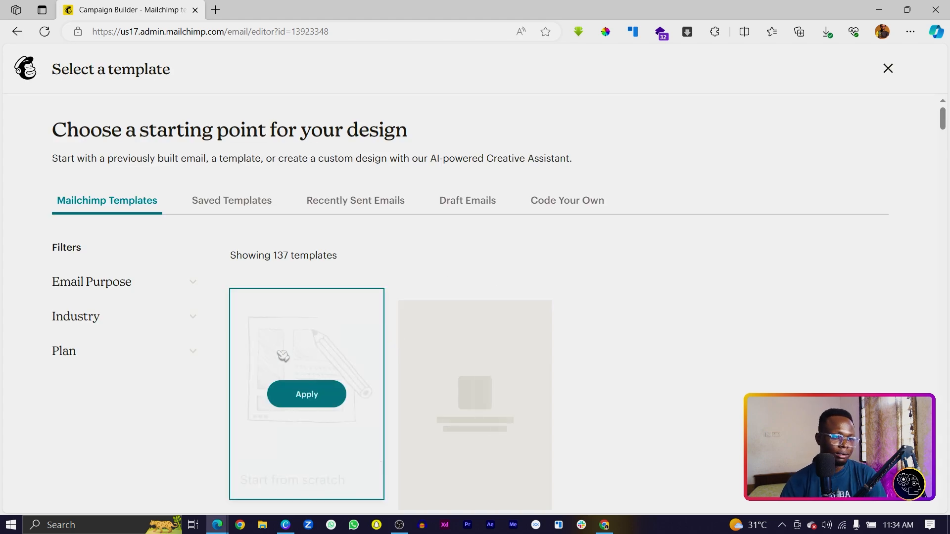
{"action": "scroll", "coordinate": [282, 365], "scroll_direction": "down", "scroll_amount": 4}
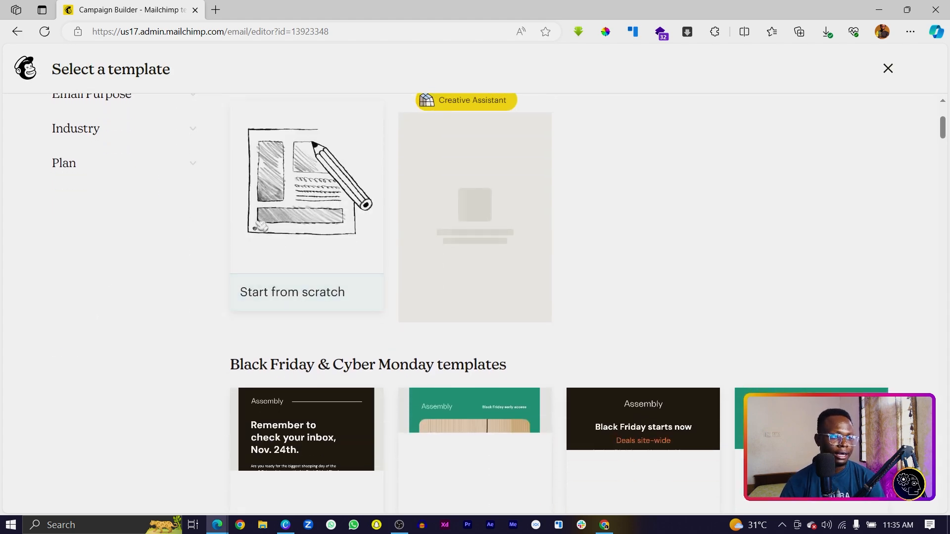
{"action": "left_click", "coordinate": [327, 206]}
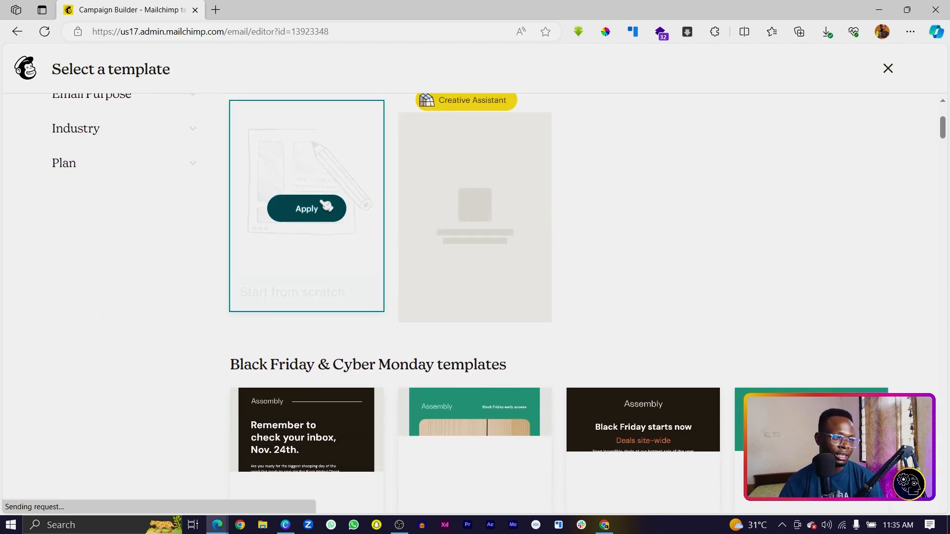
{"action": "scroll", "coordinate": [653, 257], "scroll_direction": "down", "scroll_amount": 2}
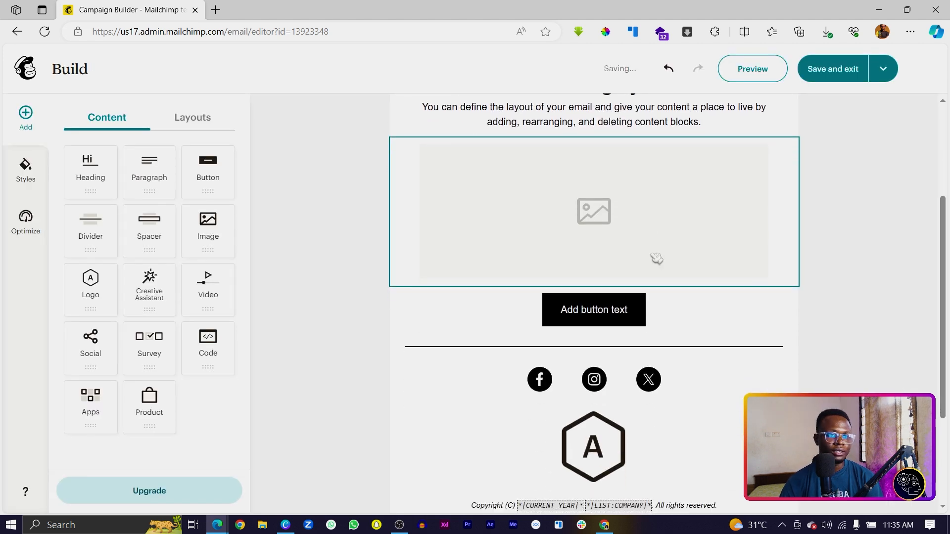
Fill the empty image block with the uploaded Quality Sneakers banner from Content studio.
{"action": "left_click", "coordinate": [576, 205]}
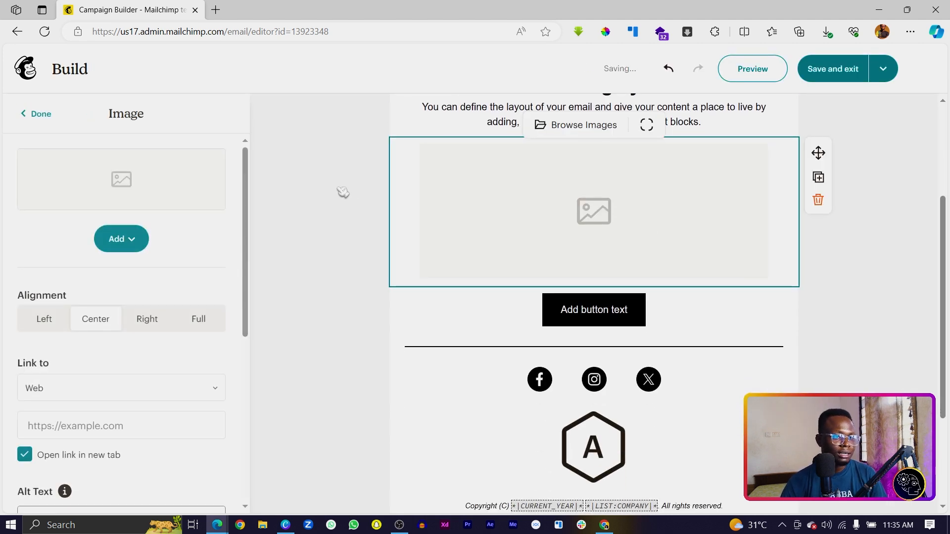
{"action": "left_click", "coordinate": [124, 245]}
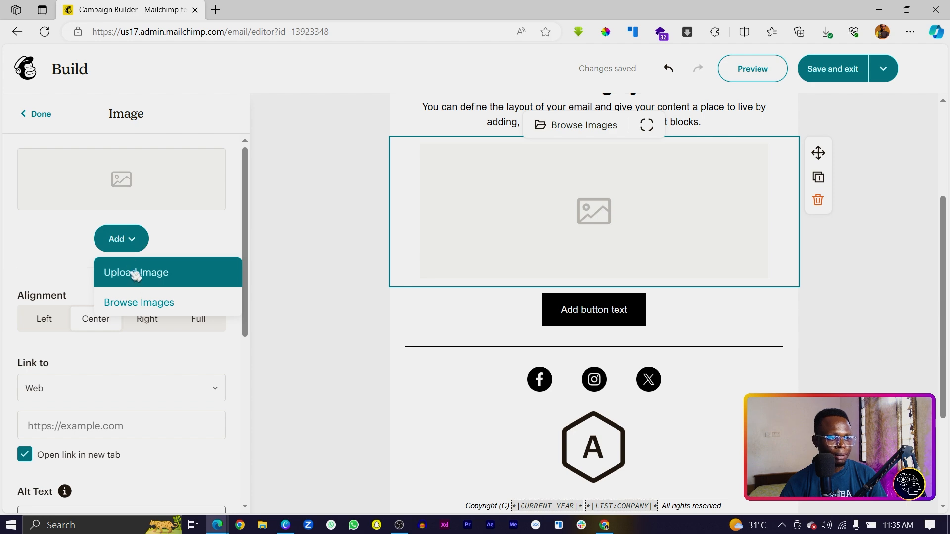
{"action": "left_click", "coordinate": [141, 304]}
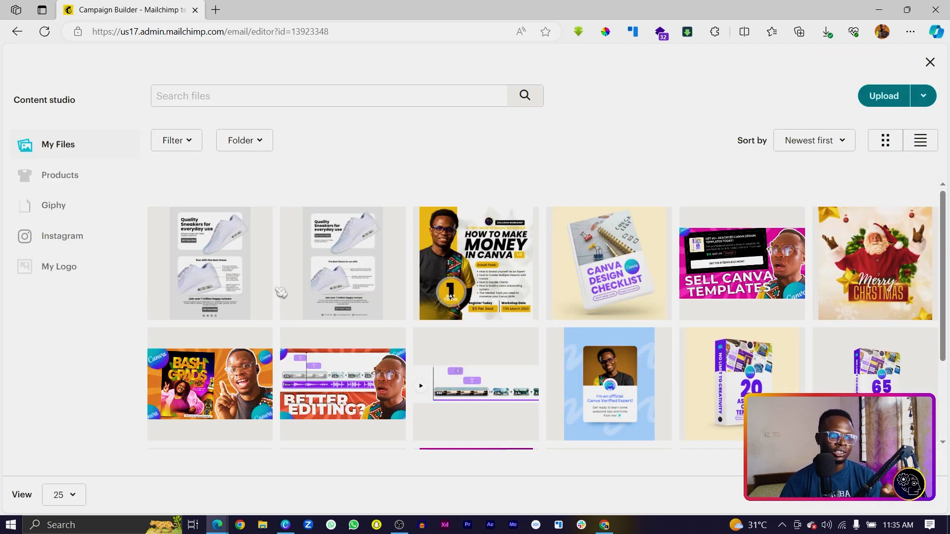
{"action": "left_click", "coordinate": [191, 272]}
{"action": "left_click", "coordinate": [910, 103]}
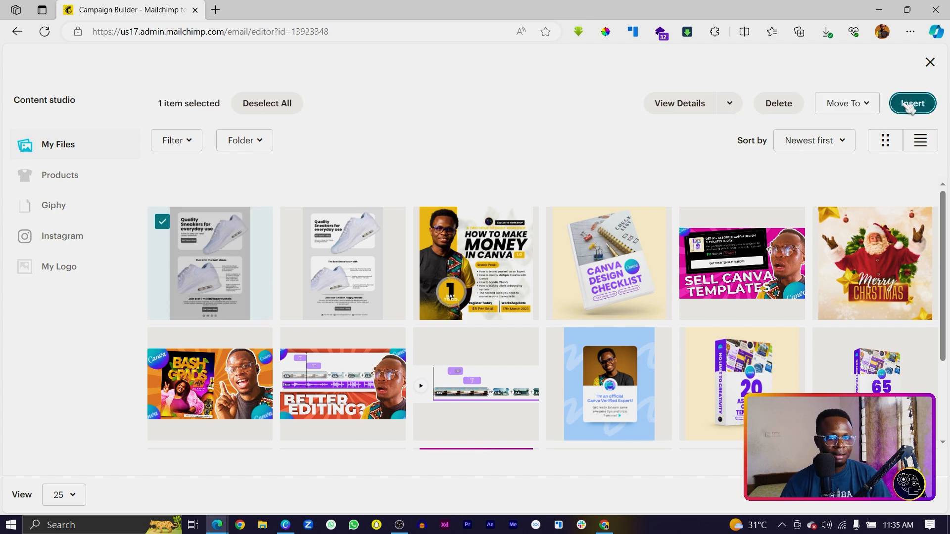
{"action": "scroll", "coordinate": [643, 247], "scroll_direction": "up", "scroll_amount": 1}
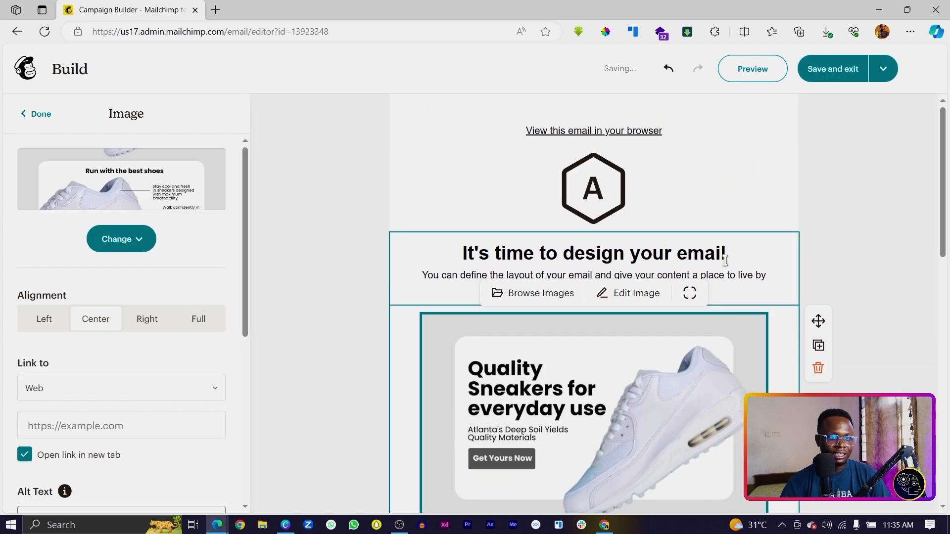
Remove the default heading and intro text block, and shrink the header logo to a small icon.
{"action": "left_click", "coordinate": [649, 258]}
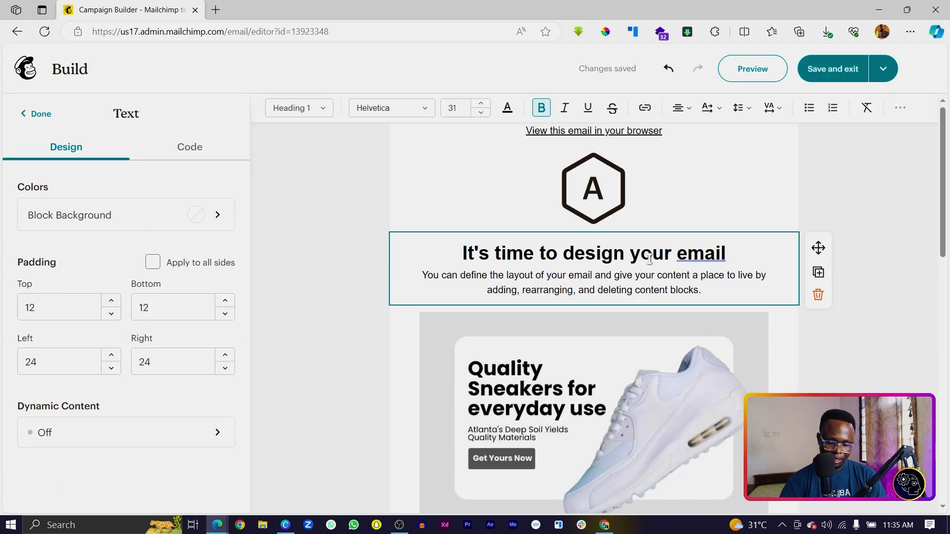
{"action": "left_click", "coordinate": [818, 295]}
{"action": "left_click", "coordinate": [697, 212]}
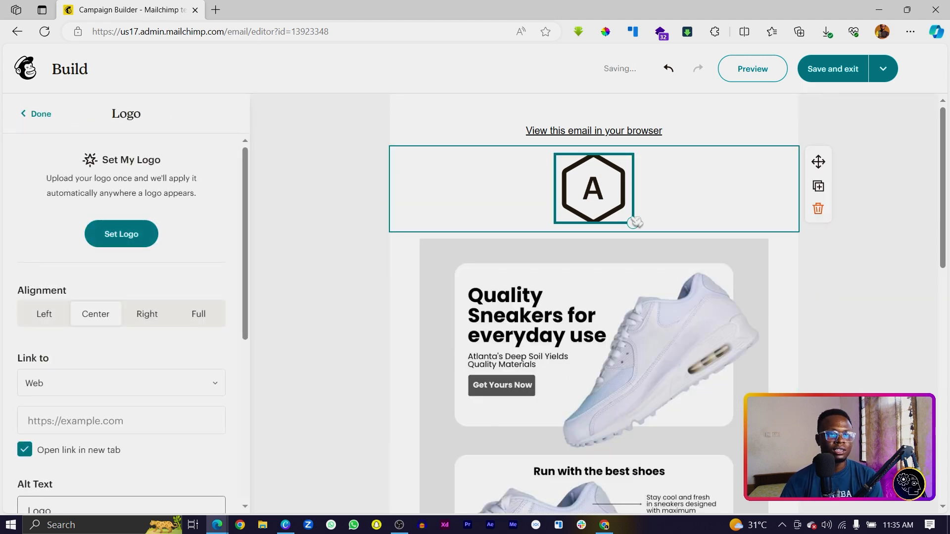
{"action": "left_click_drag", "start_coordinate": [632, 223], "coordinate": [613, 187]}
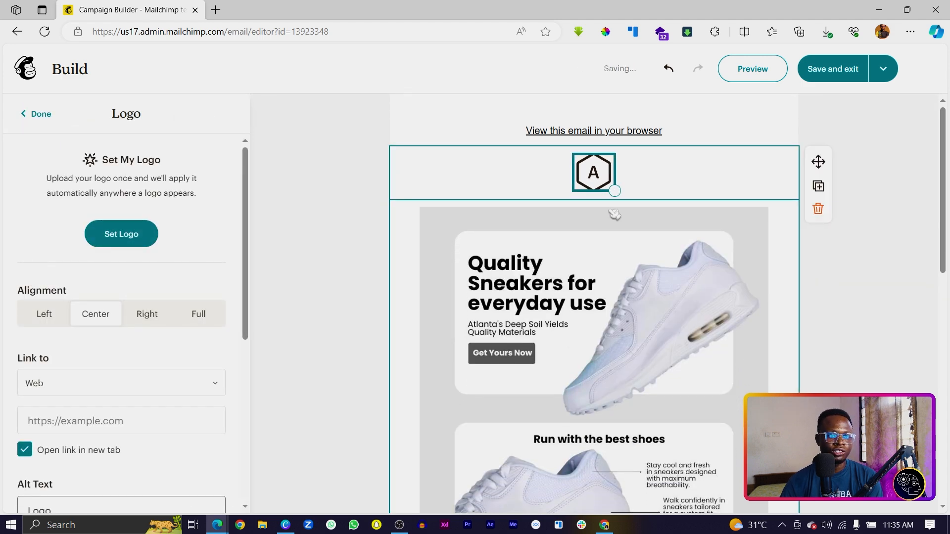
{"action": "scroll", "coordinate": [615, 217], "scroll_direction": "down", "scroll_amount": 10}
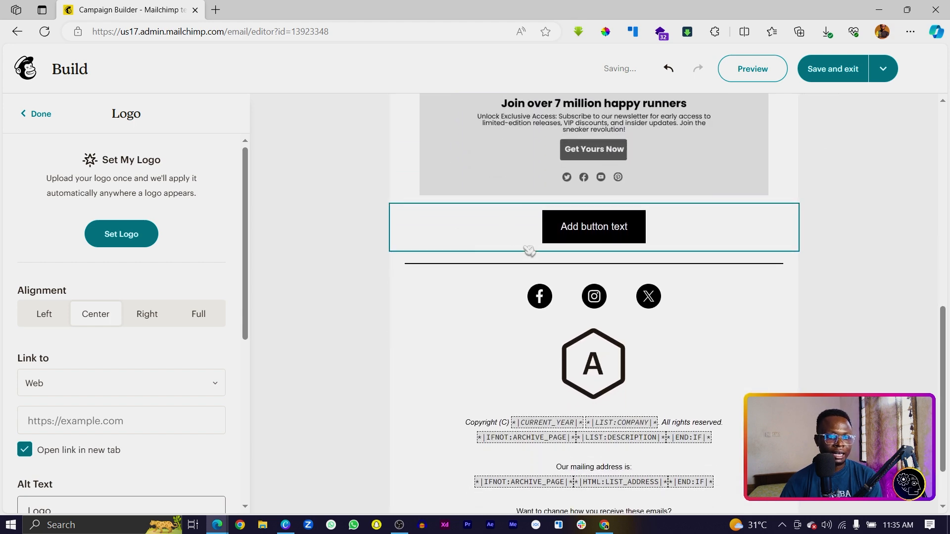
{"action": "scroll", "coordinate": [516, 314], "scroll_direction": "down", "scroll_amount": 1}
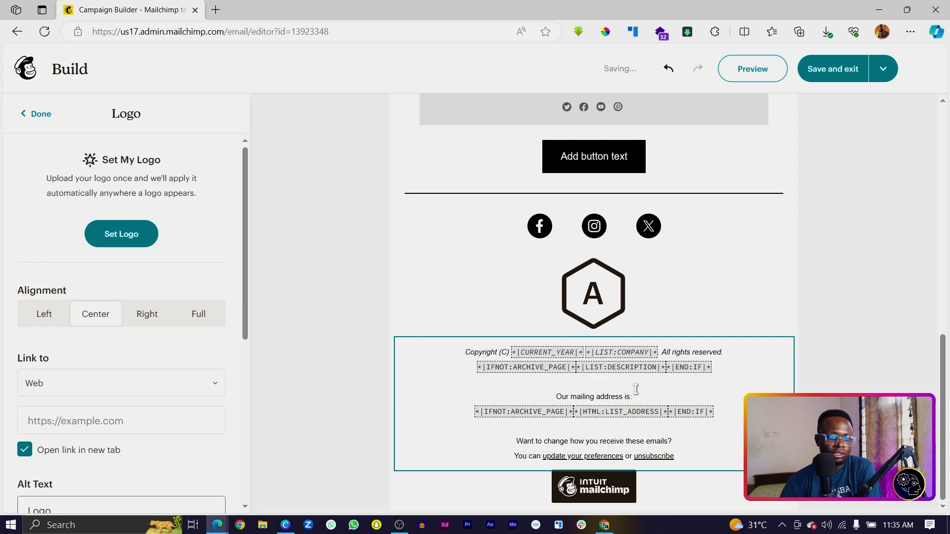
{"action": "scroll", "coordinate": [636, 390], "scroll_direction": "up", "scroll_amount": 12}
{"action": "left_click", "coordinate": [391, 341]}
{"action": "scroll", "coordinate": [529, 356], "scroll_direction": "down", "scroll_amount": 3}
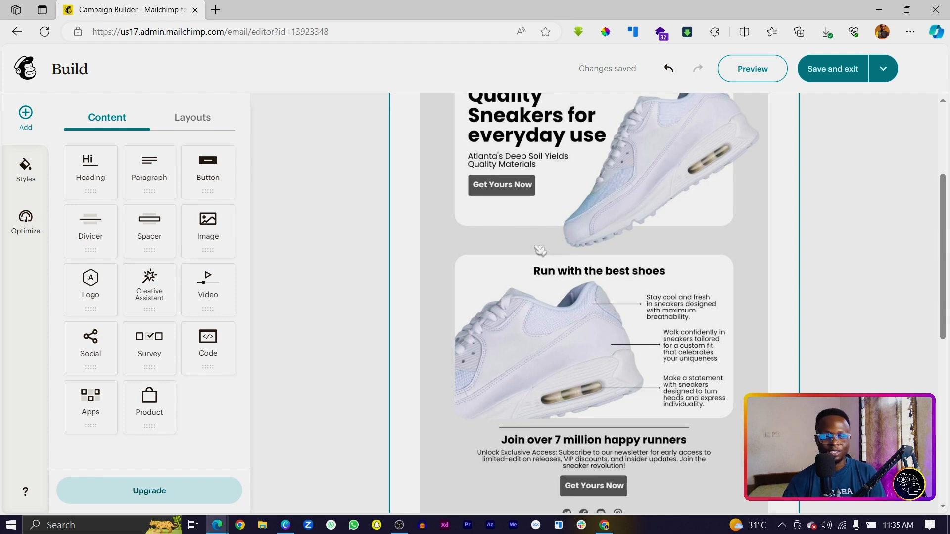
Link the sneaker banner to theafricangeeks.com, then save and exit the email builder.
{"action": "left_click", "coordinate": [574, 277]}
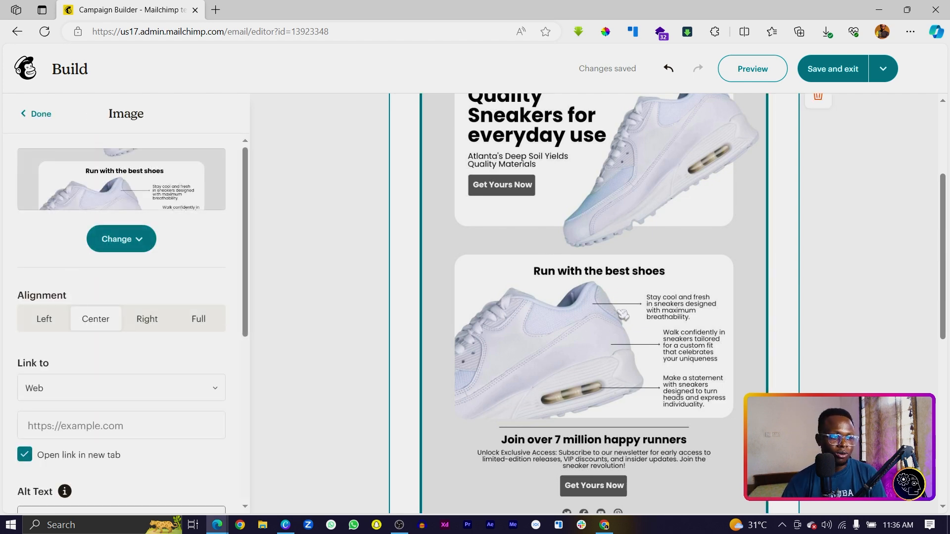
{"action": "scroll", "coordinate": [95, 354], "scroll_direction": "down", "scroll_amount": 3}
{"action": "left_click", "coordinate": [84, 265]}
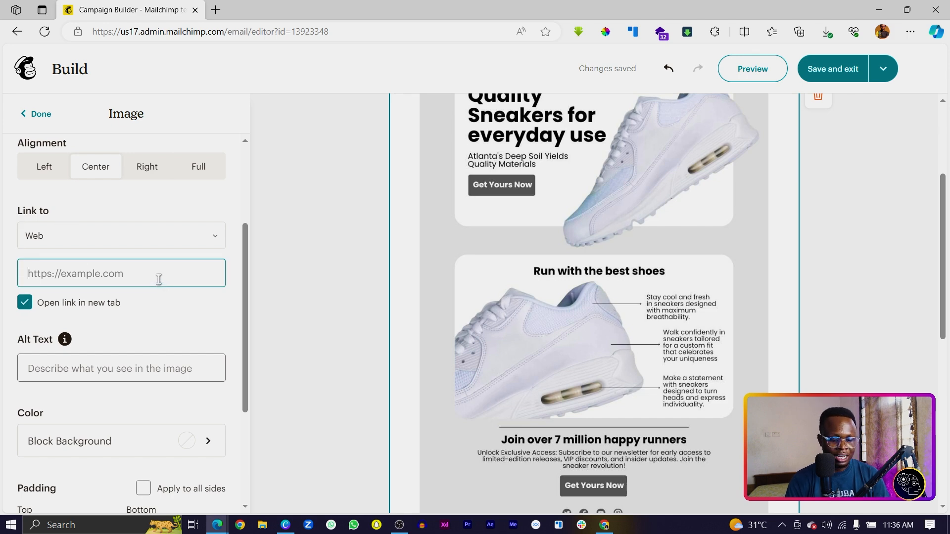
{"action": "type", "text": "theafricangeeks.com"}
{"action": "left_click", "coordinate": [73, 328]}
{"action": "scroll", "coordinate": [109, 332], "scroll_direction": "down", "scroll_amount": 4}
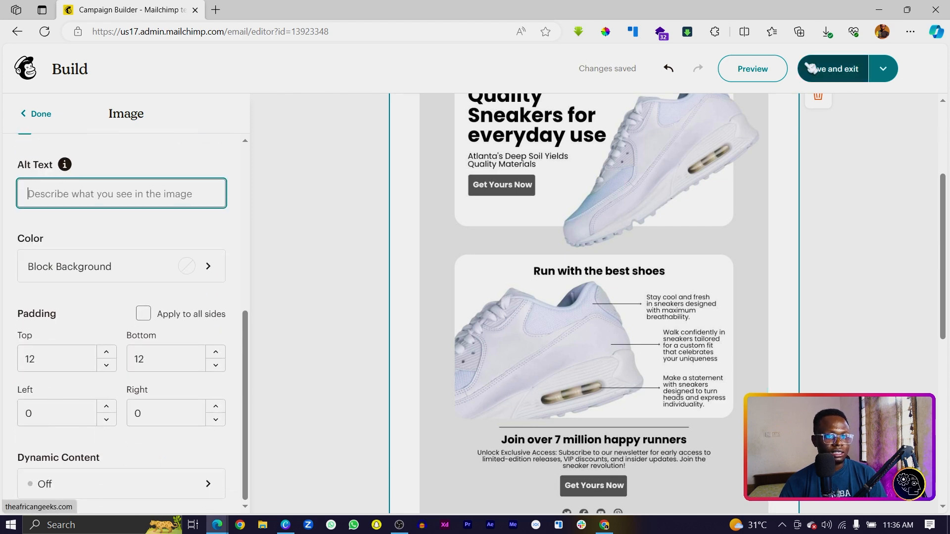
{"action": "left_click", "coordinate": [848, 74]}
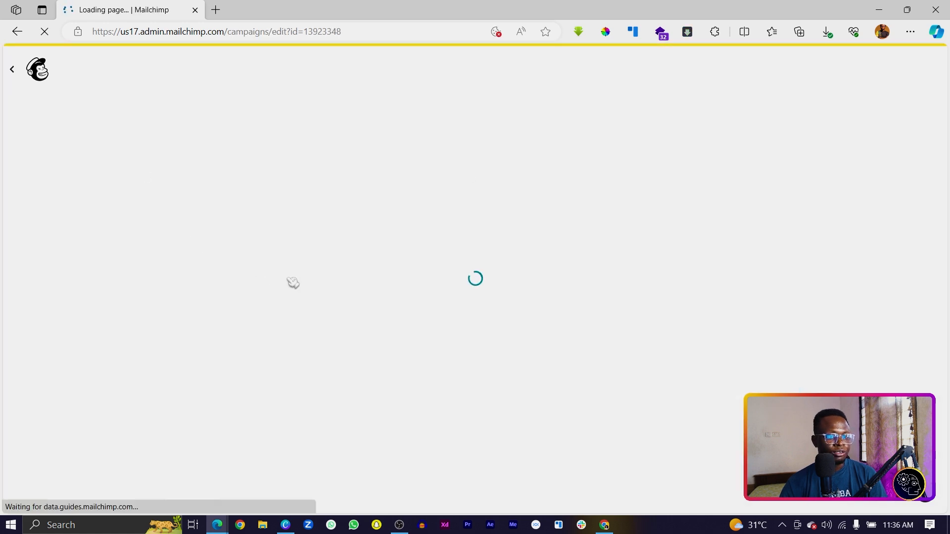
Give the campaign the subject line 'Test Email' and save it.
{"action": "scroll", "coordinate": [206, 198], "scroll_direction": "down", "scroll_amount": 6}
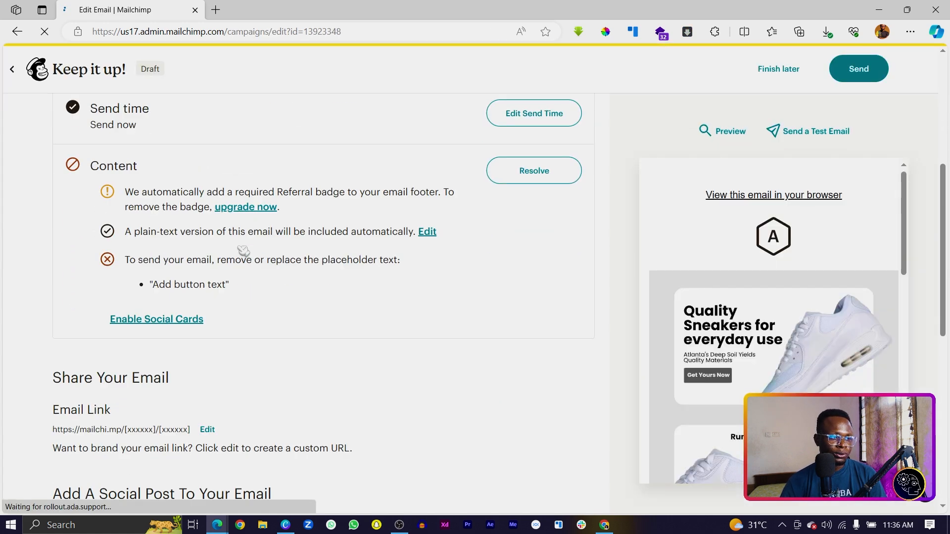
{"action": "scroll", "coordinate": [590, 253], "scroll_direction": "up", "scroll_amount": 3}
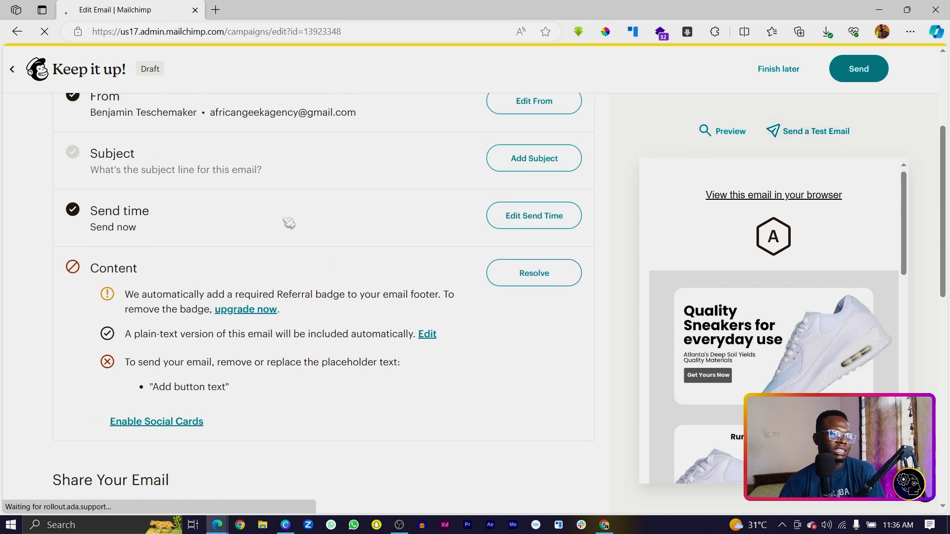
{"action": "scroll", "coordinate": [284, 218], "scroll_direction": "up", "scroll_amount": 3}
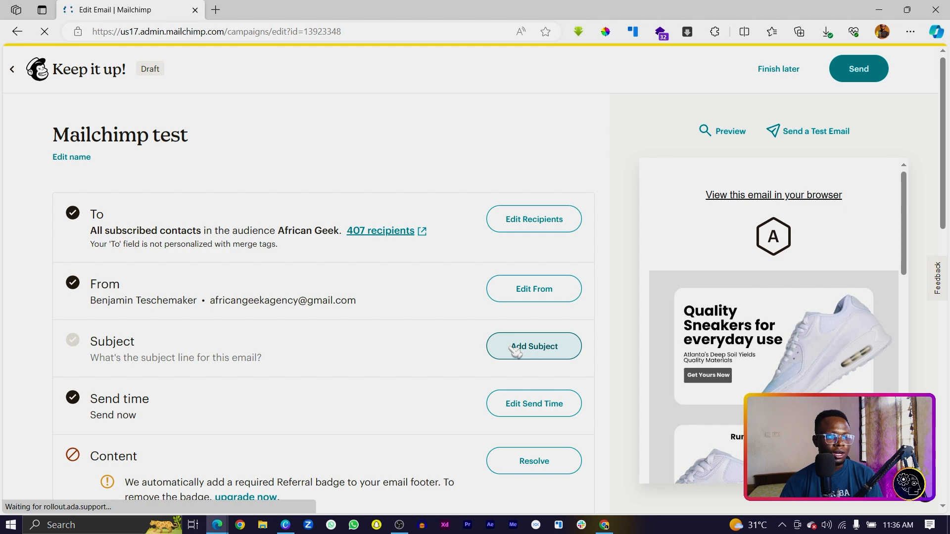
{"action": "left_click", "coordinate": [552, 354]}
{"action": "left_click", "coordinate": [232, 413]}
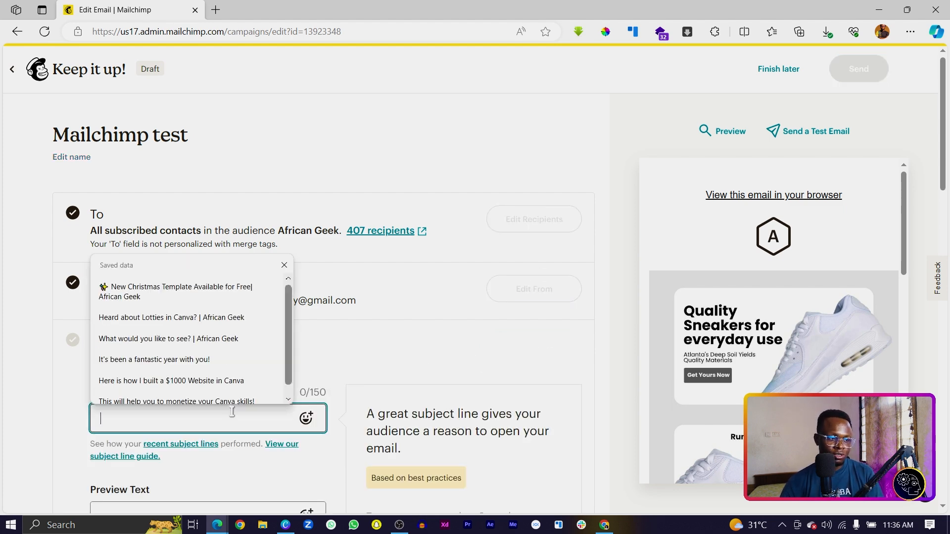
{"action": "type", "text": "Test Email"}
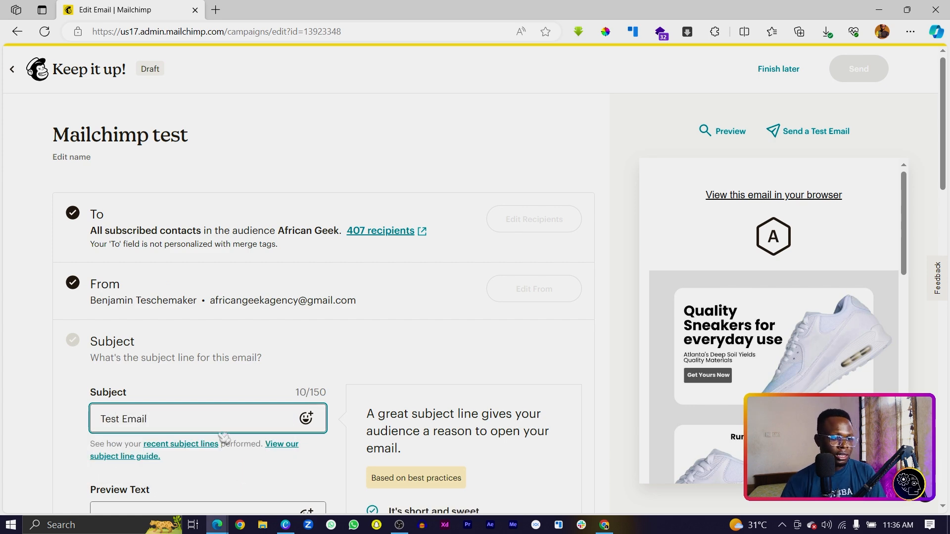
{"action": "scroll", "coordinate": [224, 438], "scroll_direction": "down", "scroll_amount": 4}
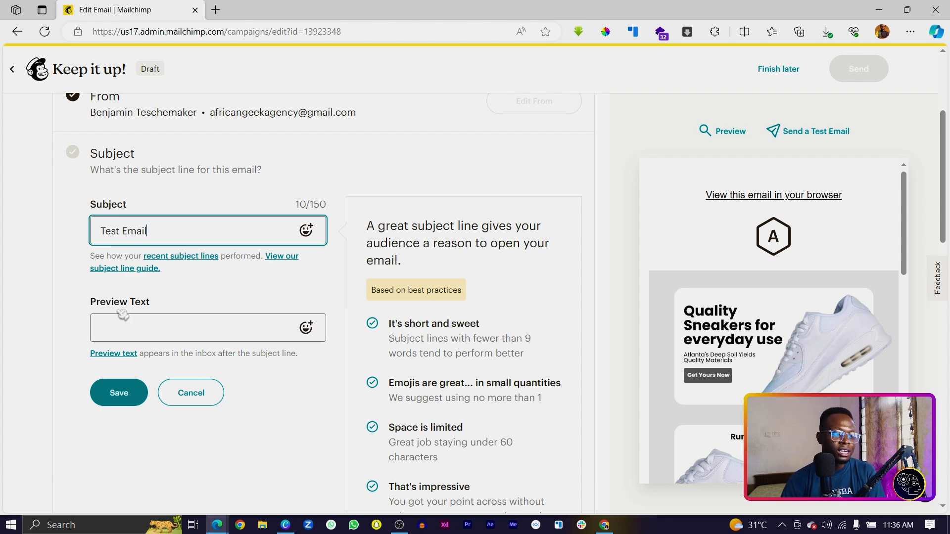
{"action": "left_click", "coordinate": [128, 392]}
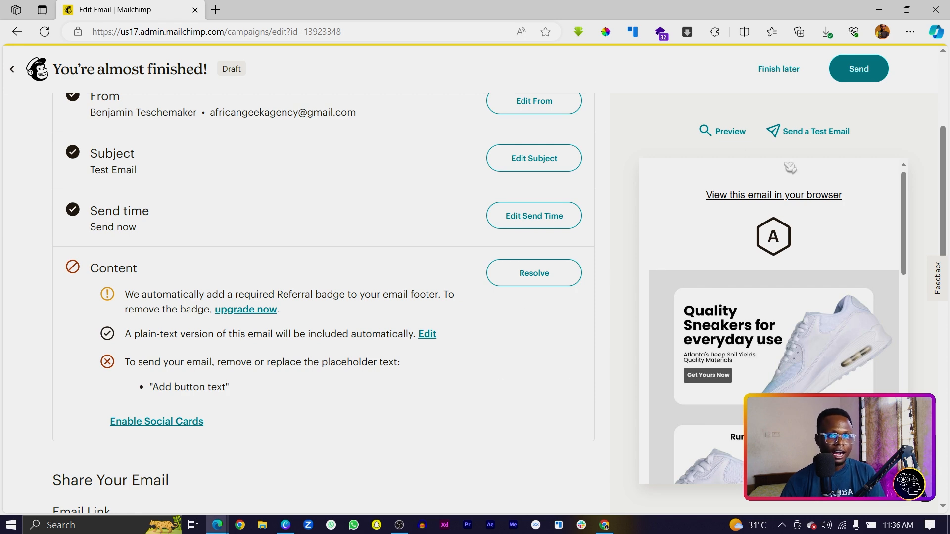
Send a test copy of the campaign to the prefilled Gmail recipient address.
{"action": "left_click", "coordinate": [802, 131]}
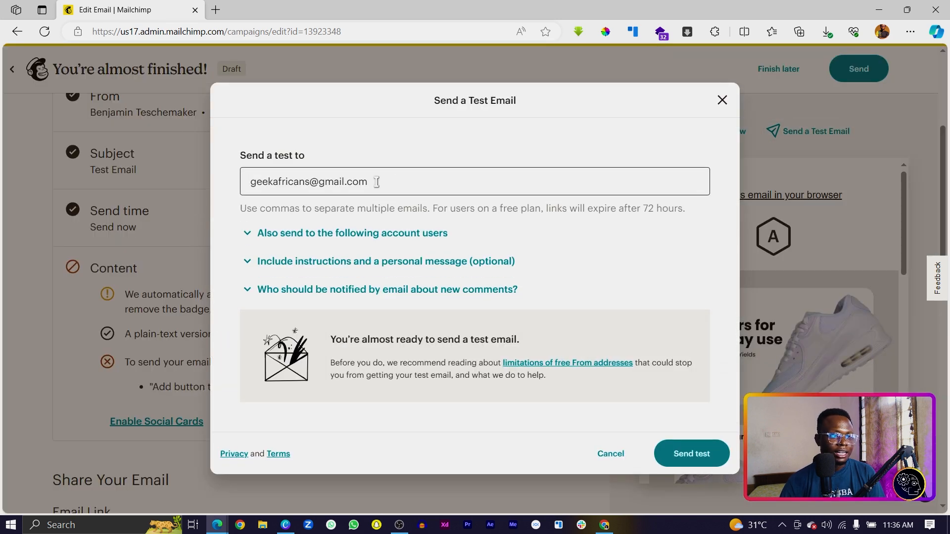
{"action": "left_click", "coordinate": [377, 182]}
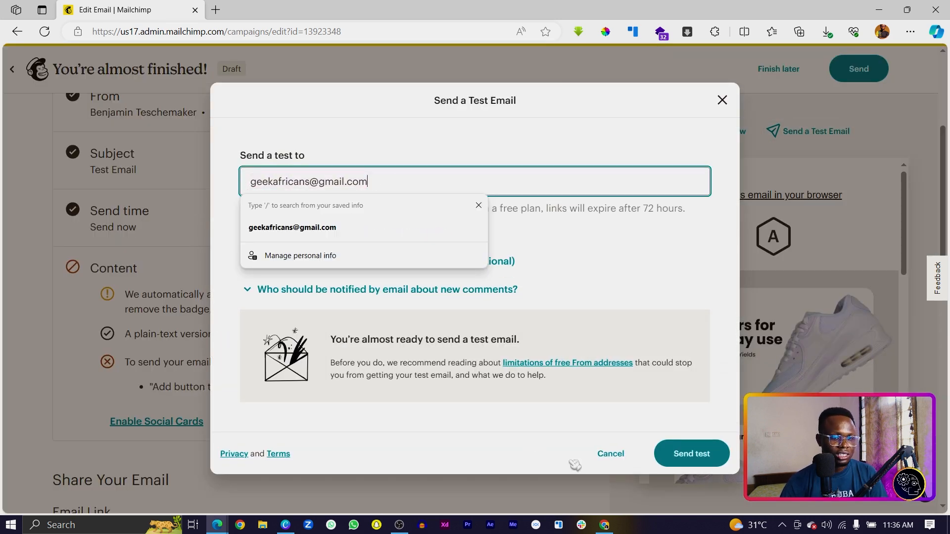
{"action": "left_click", "coordinate": [690, 457]}
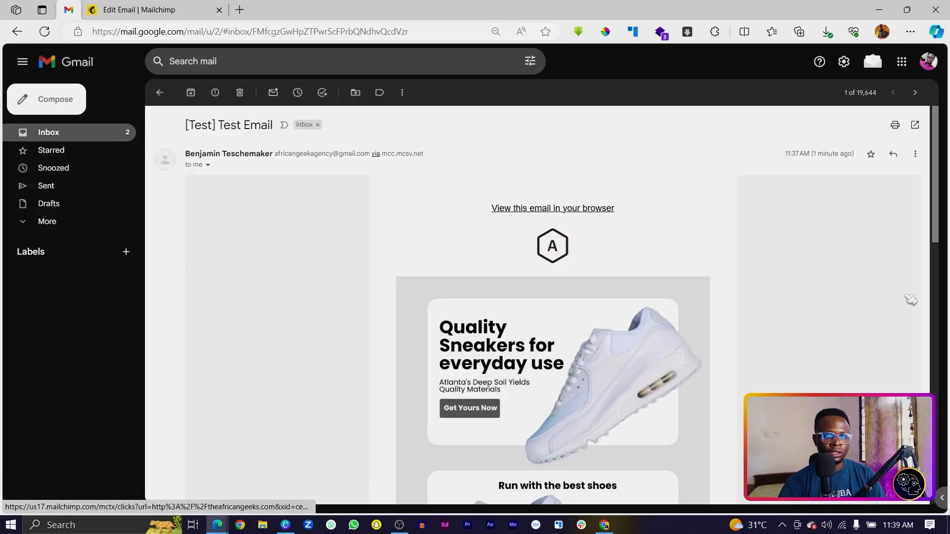
{"action": "scroll", "coordinate": [885, 294], "scroll_direction": "down", "scroll_amount": 10}
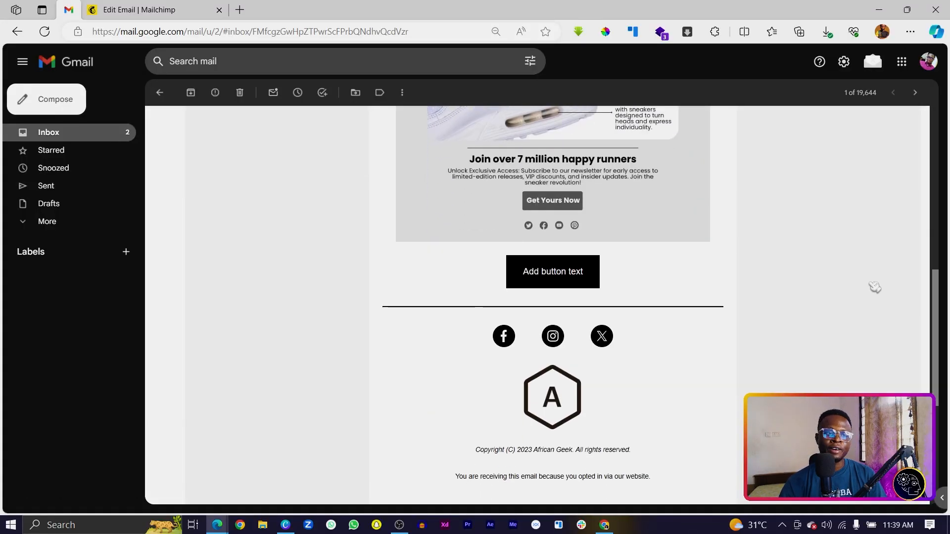
{"action": "scroll", "coordinate": [873, 294], "scroll_direction": "down", "scroll_amount": 5}
{"action": "scroll", "coordinate": [871, 301], "scroll_direction": "up", "scroll_amount": 7}
{"action": "scroll", "coordinate": [871, 300], "scroll_direction": "up", "scroll_amount": 8}
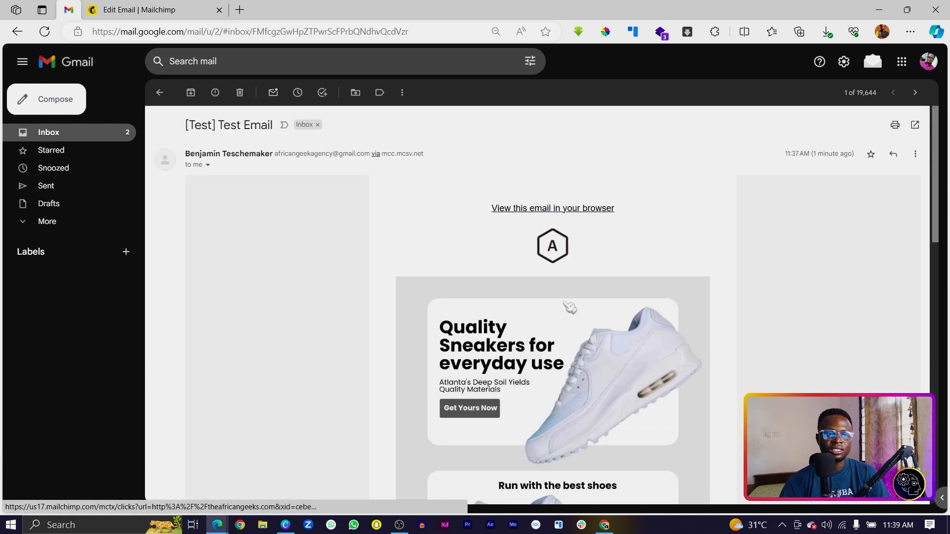